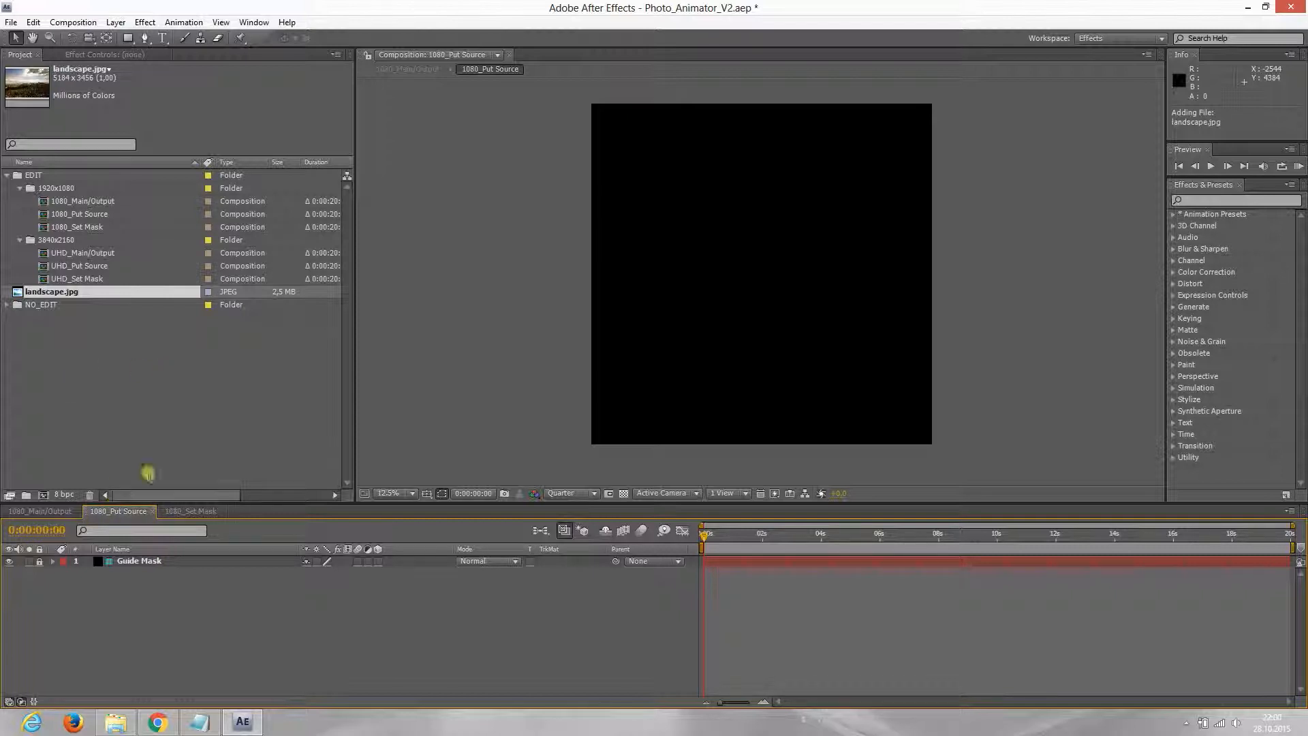
Place landscape.jpg beneath the Guide Mask layer in 1080_Put Source and scale it to 77% to fit the composition width
click(45, 217)
drag(34, 292, 201, 614)
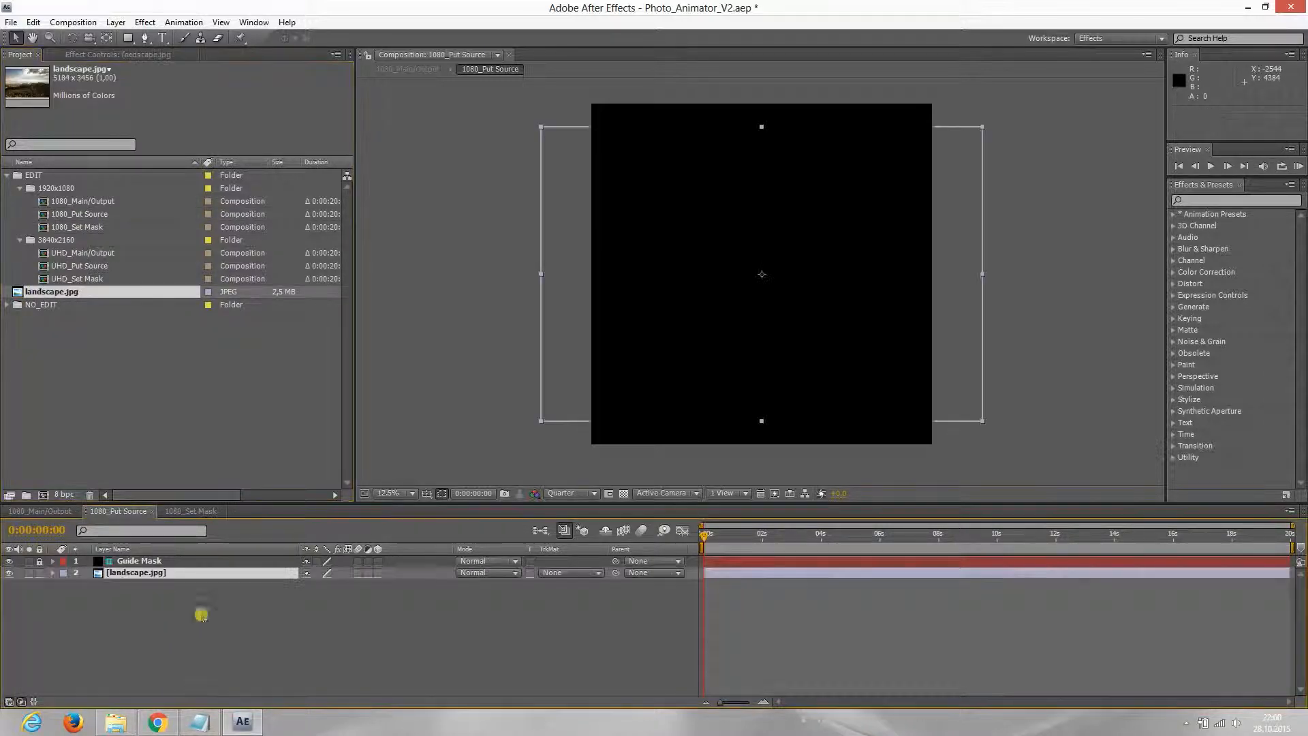
drag(983, 127, 934, 158)
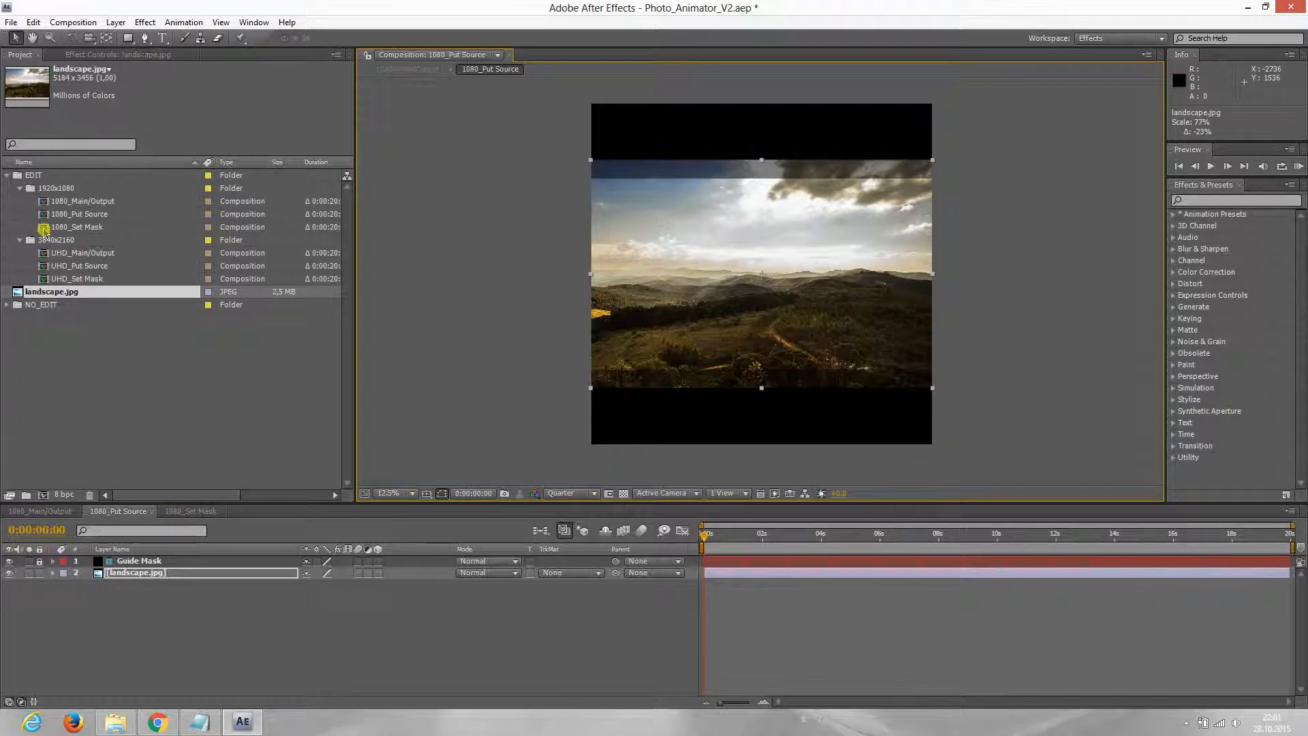
In the 1080_Set Mask composition, start a Pen mask on the MASK layer, tracing its upper edge along the horizon across the full width
double_click(43, 228)
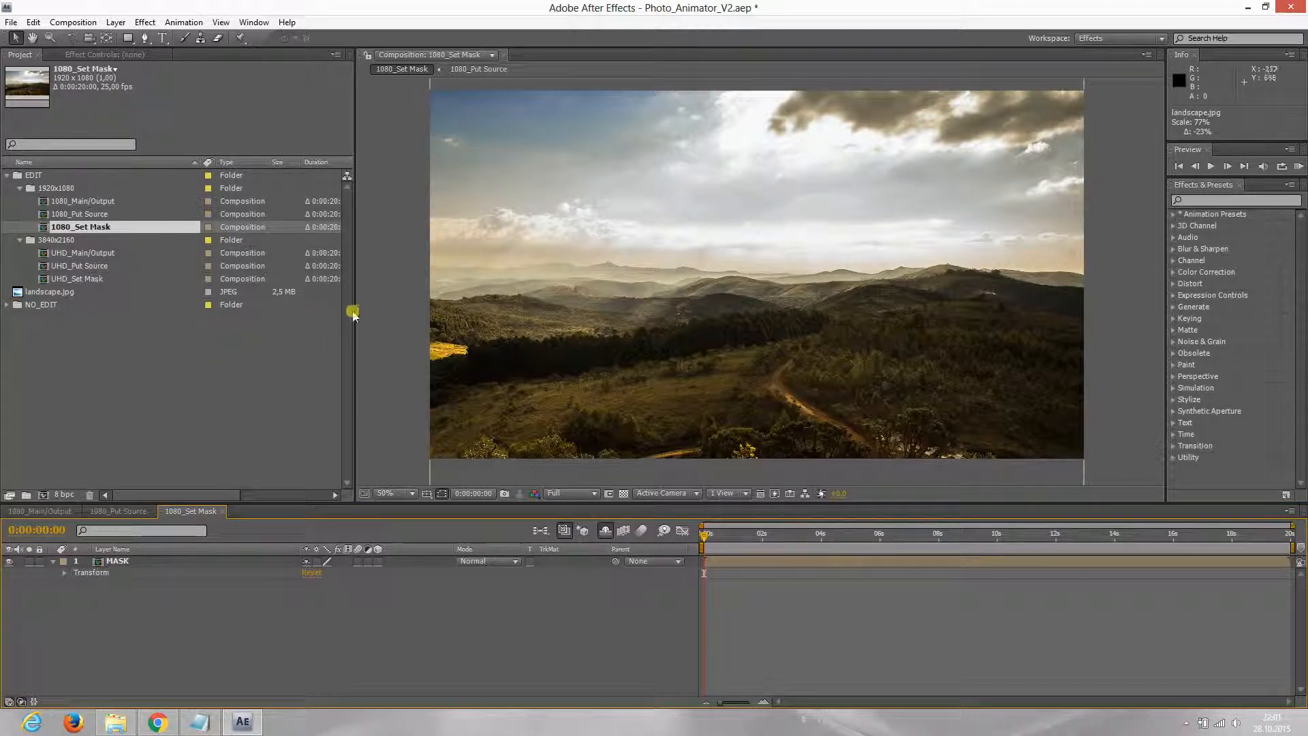
click(117, 562)
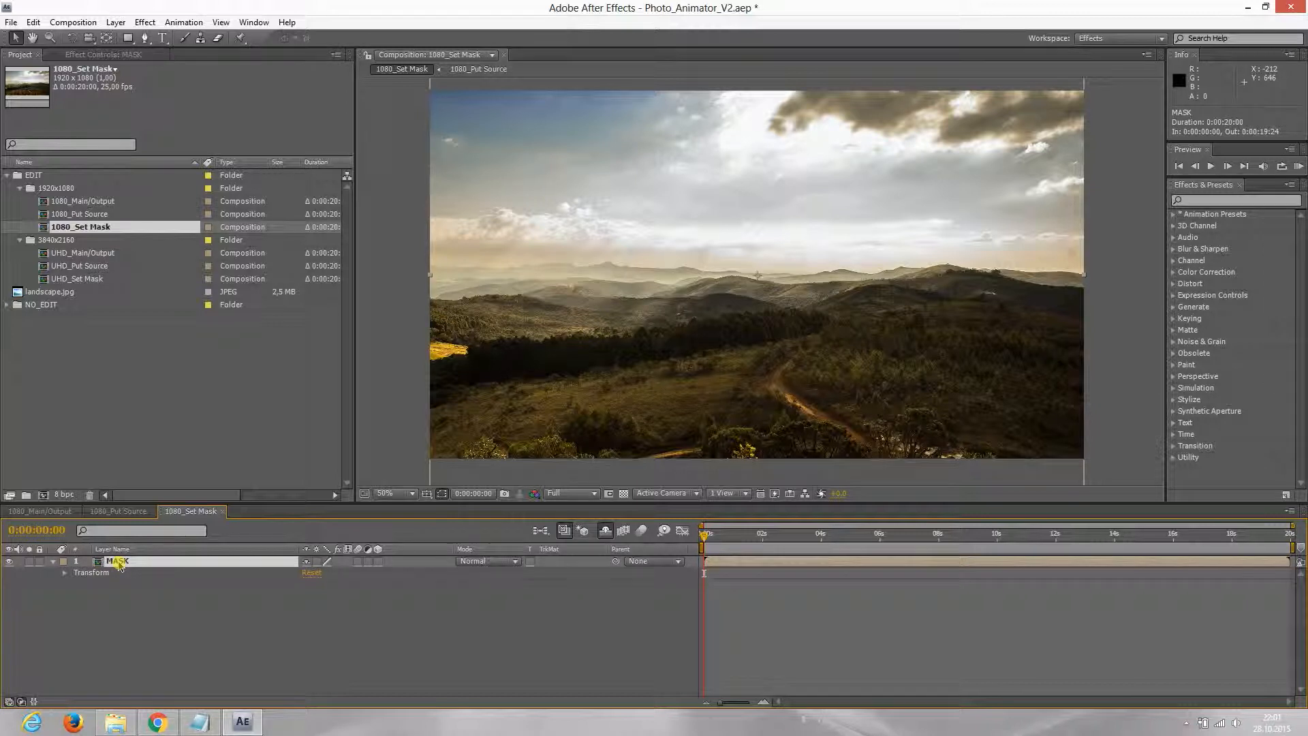
click(145, 39)
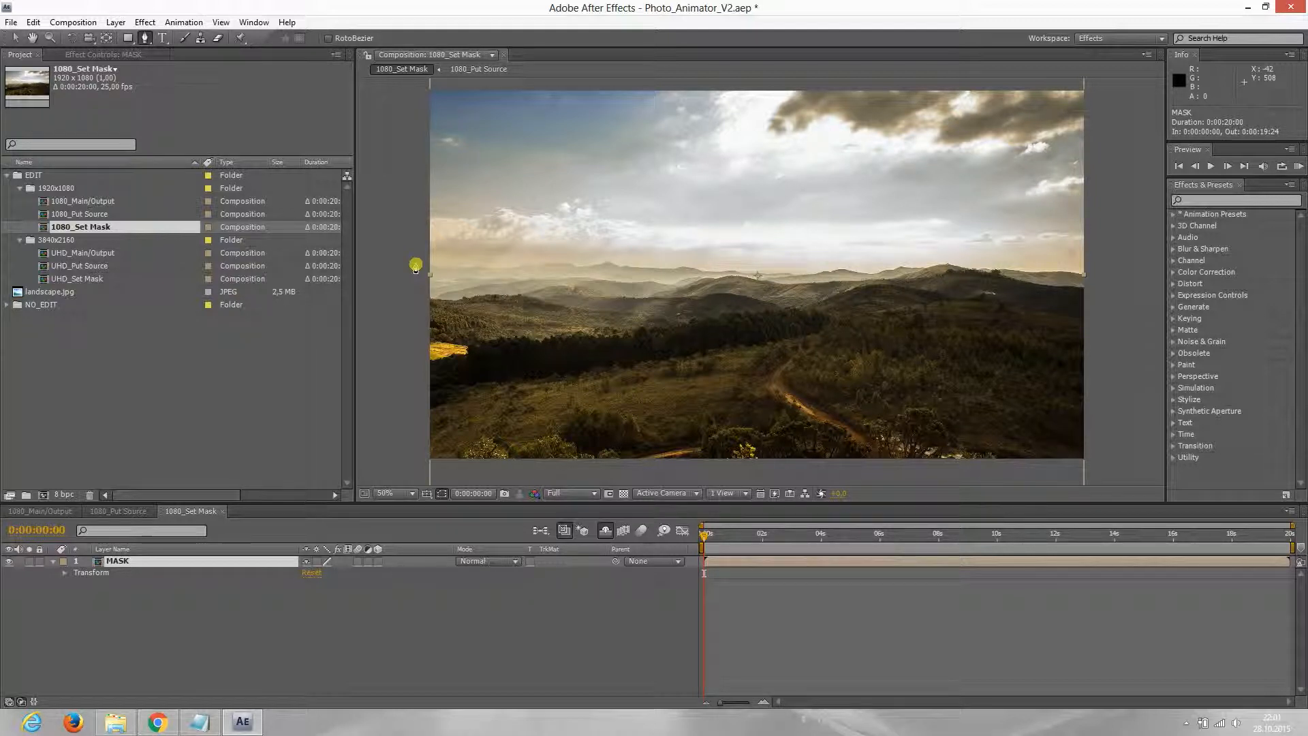
click(415, 262)
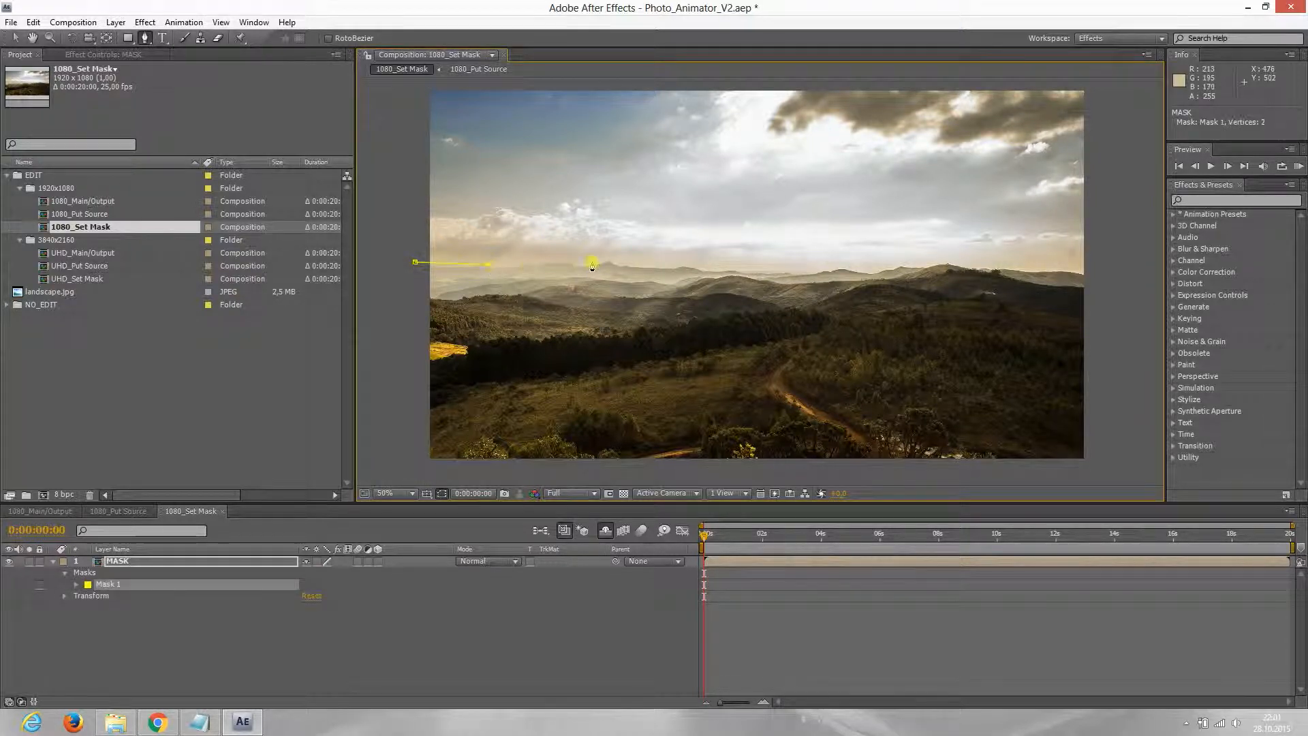
click(665, 259)
click(917, 268)
click(1084, 268)
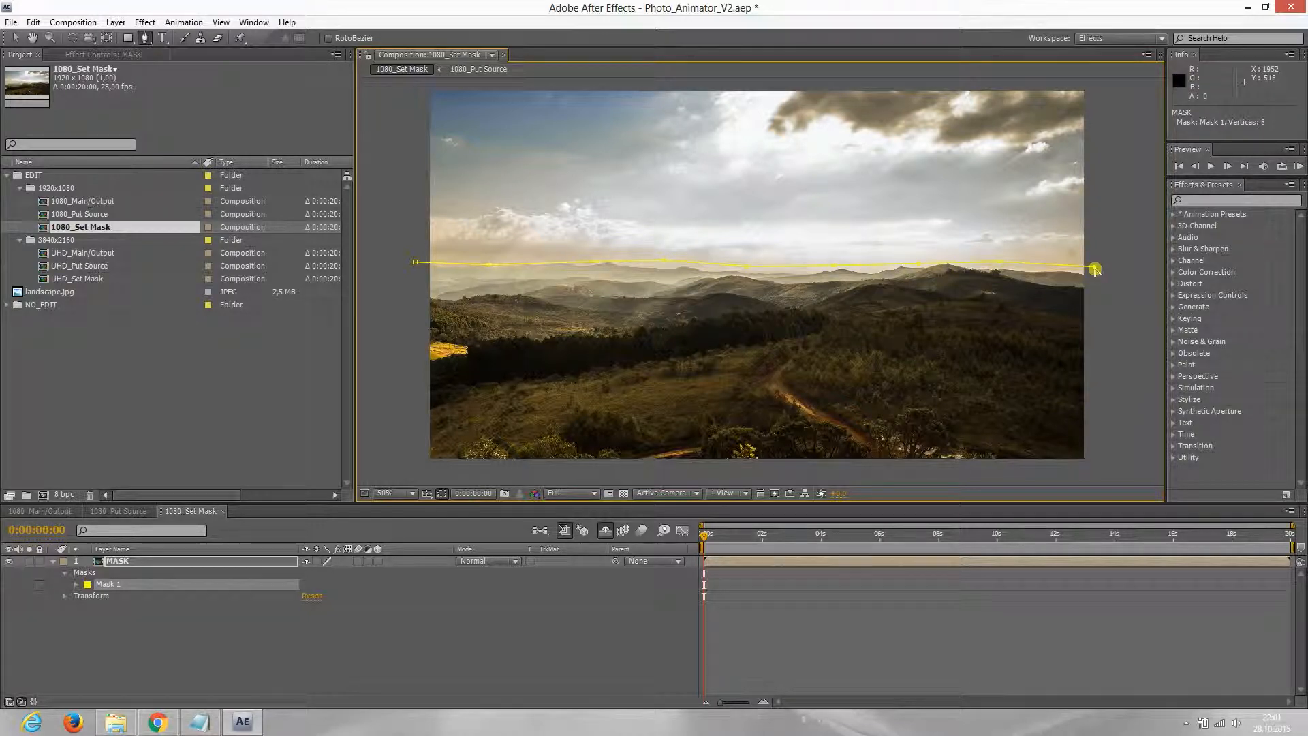
Close the mask with a zigzag lower edge running back across the hills to its starting point
click(1092, 291)
click(1063, 276)
click(1036, 284)
click(1005, 276)
click(960, 284)
click(919, 272)
click(878, 283)
click(838, 273)
click(788, 287)
click(760, 276)
click(725, 279)
click(694, 272)
click(663, 285)
click(594, 282)
click(566, 270)
click(540, 281)
click(481, 285)
click(460, 273)
click(437, 287)
click(415, 265)
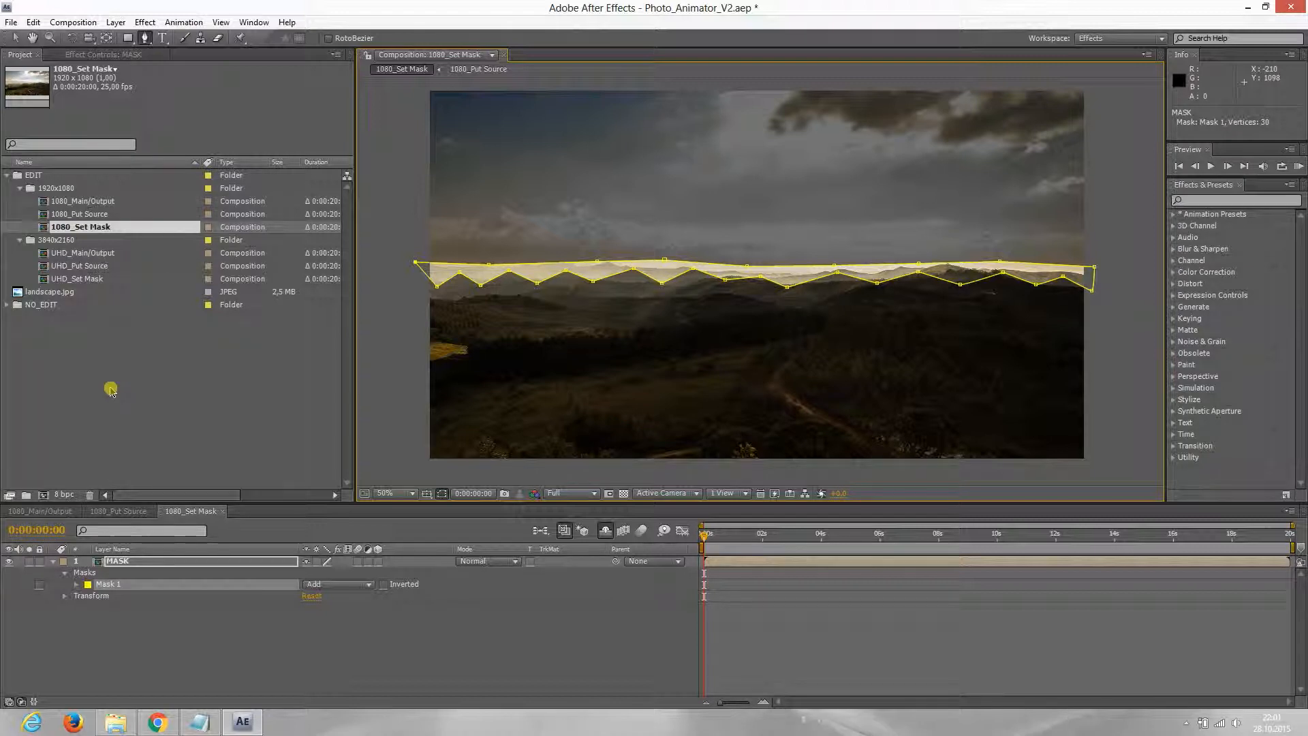
In 1080_Main/Output, show the effects of the Controls layer and reduce Layer Size Mask1 to about 15
double_click(45, 202)
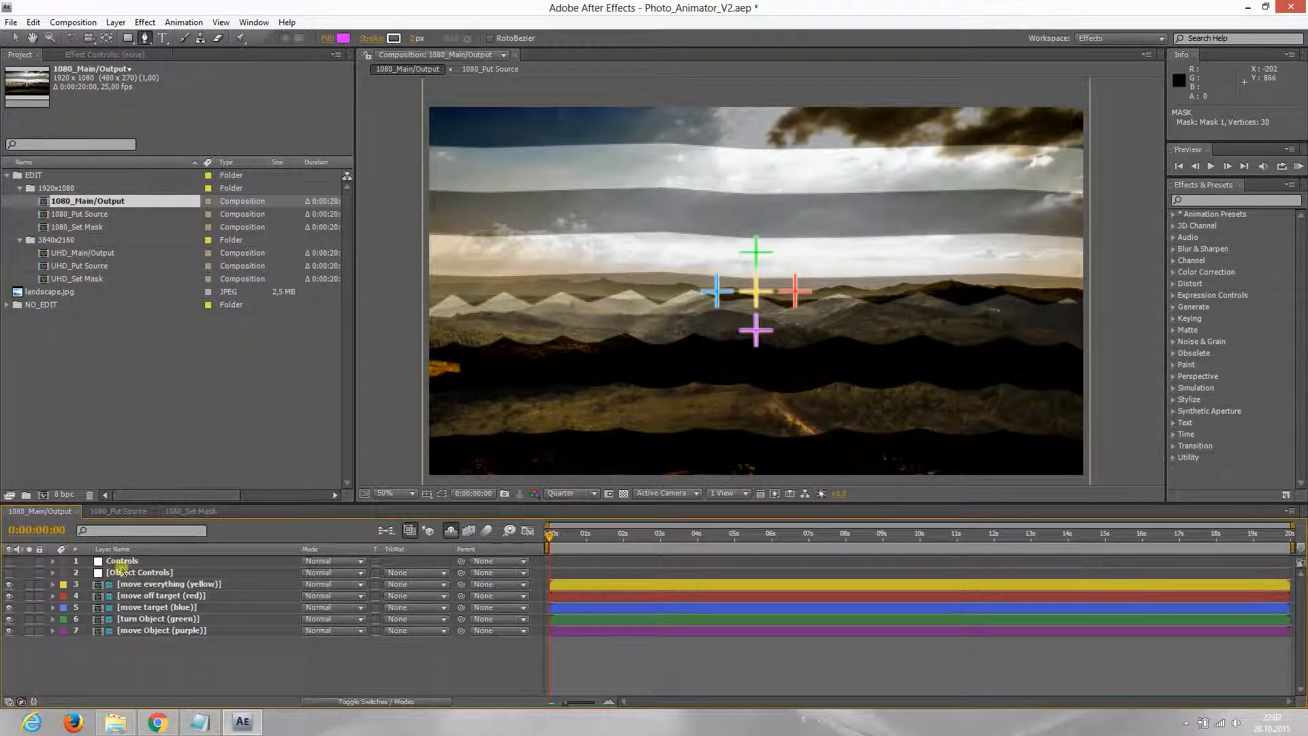
click(125, 563)
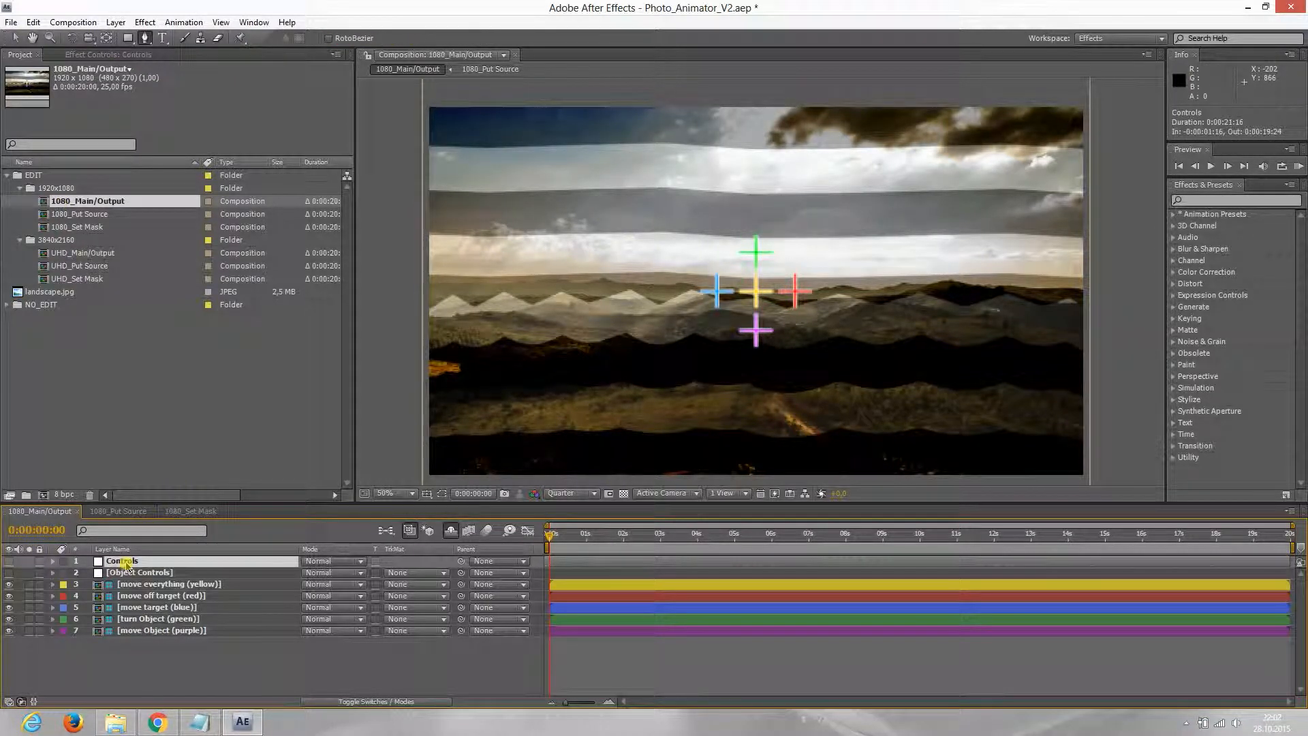
click(97, 57)
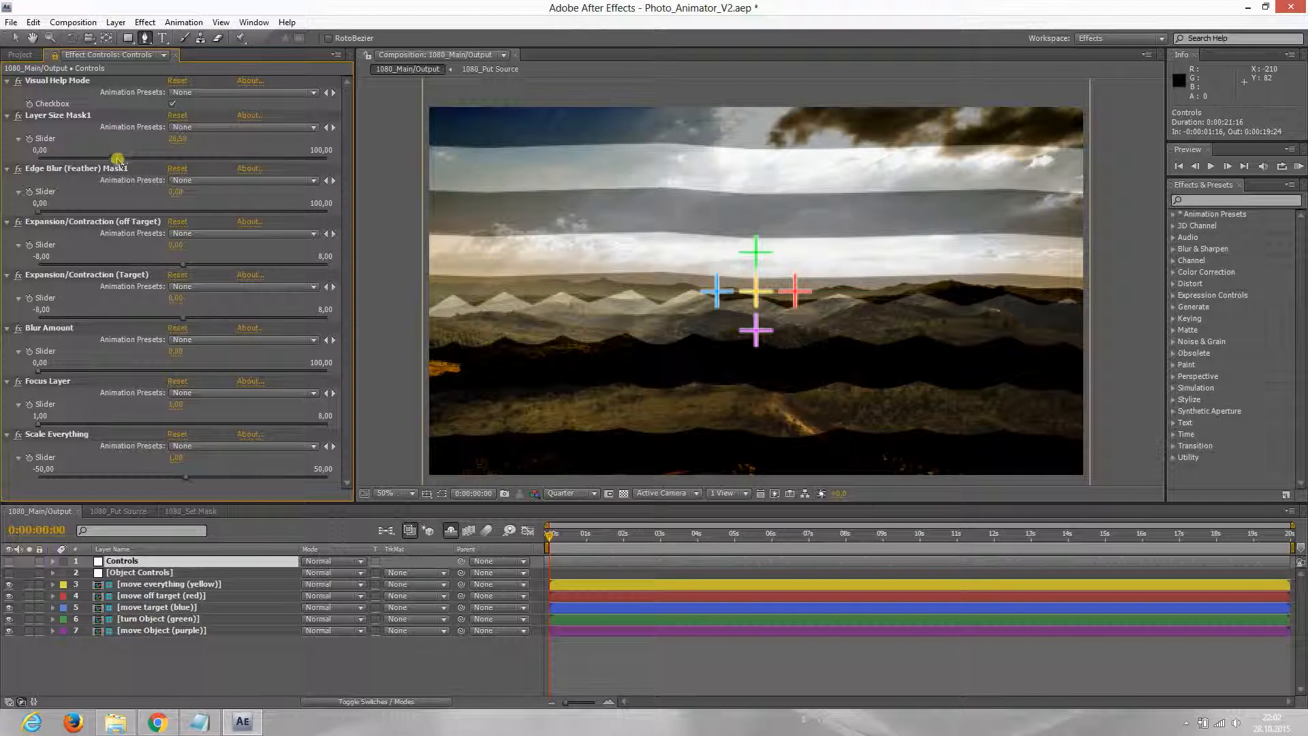
drag(113, 162, 82, 155)
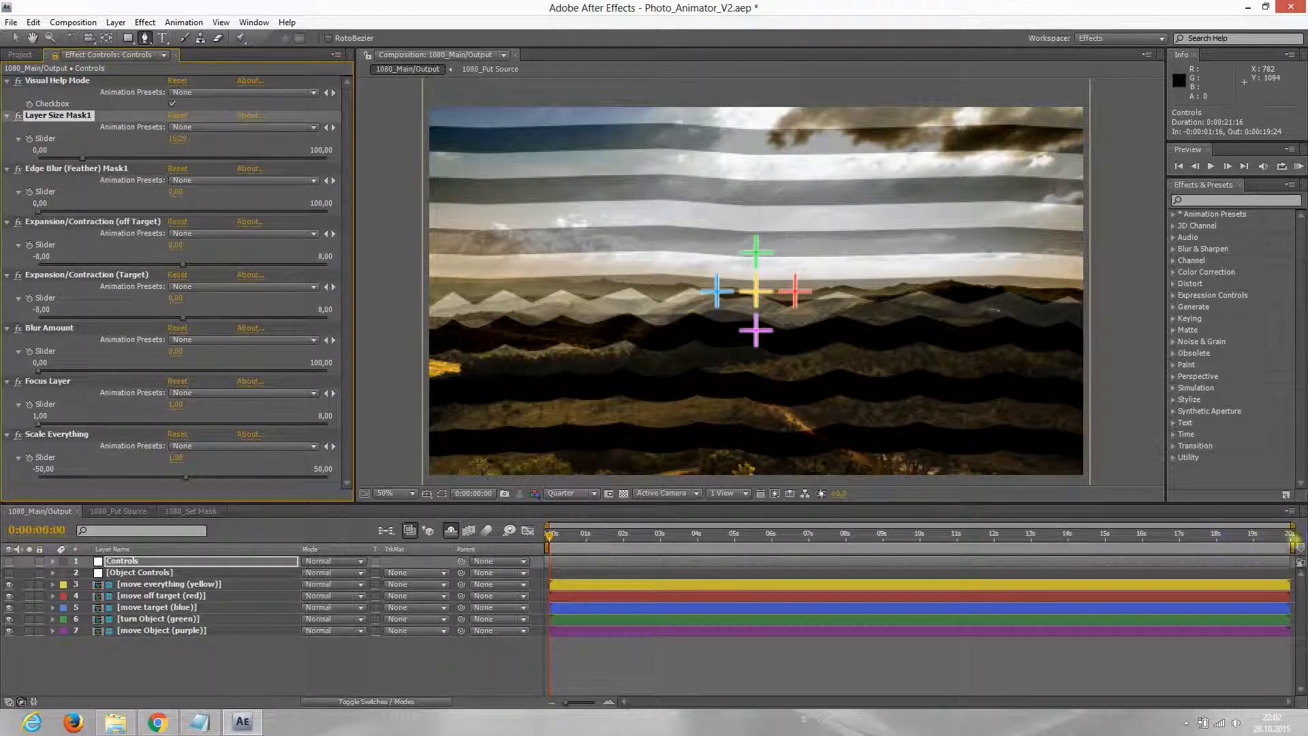
Limit the work area to the first 3 seconds and animate Expansion/Contraction (off Target) from 0 at the start to about 5.4 at 0:00:02:24
mouse_move(1291, 548)
mouse_down()
mouse_move(648, 549)
mouse_move(662, 546)
mouse_up()
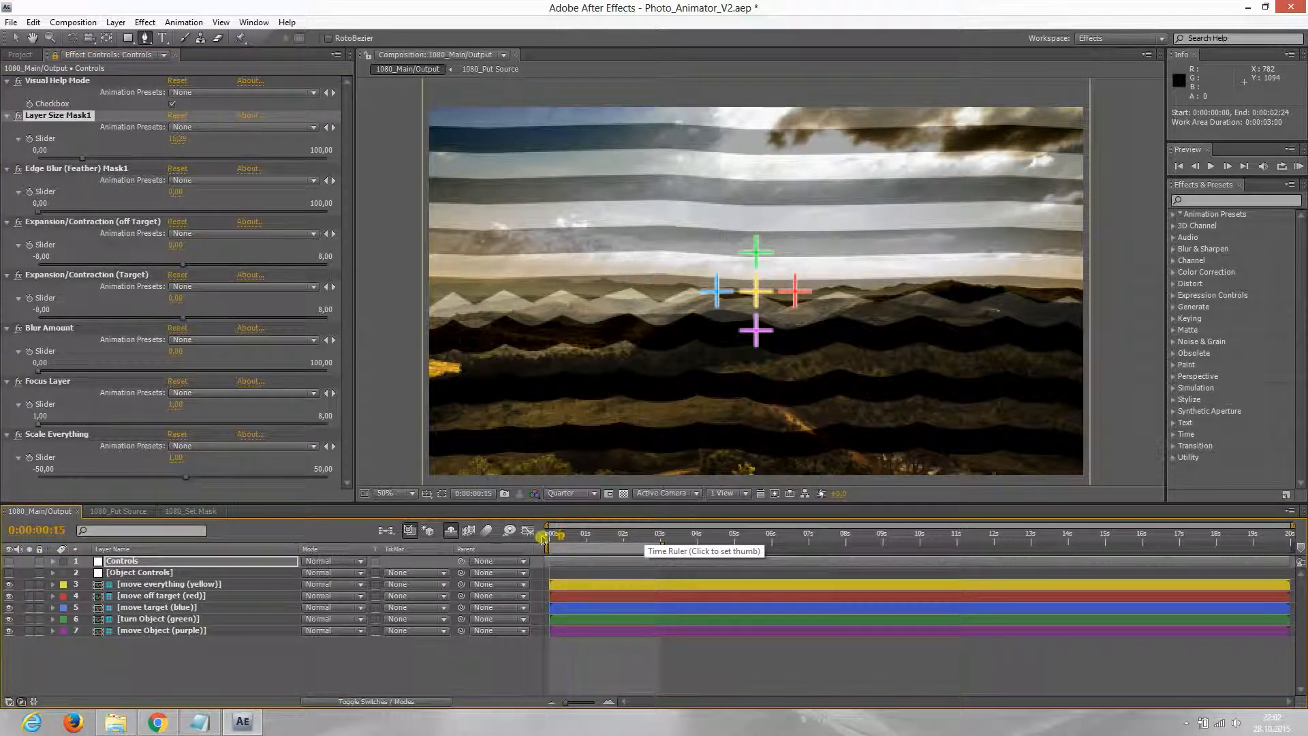
key(space)
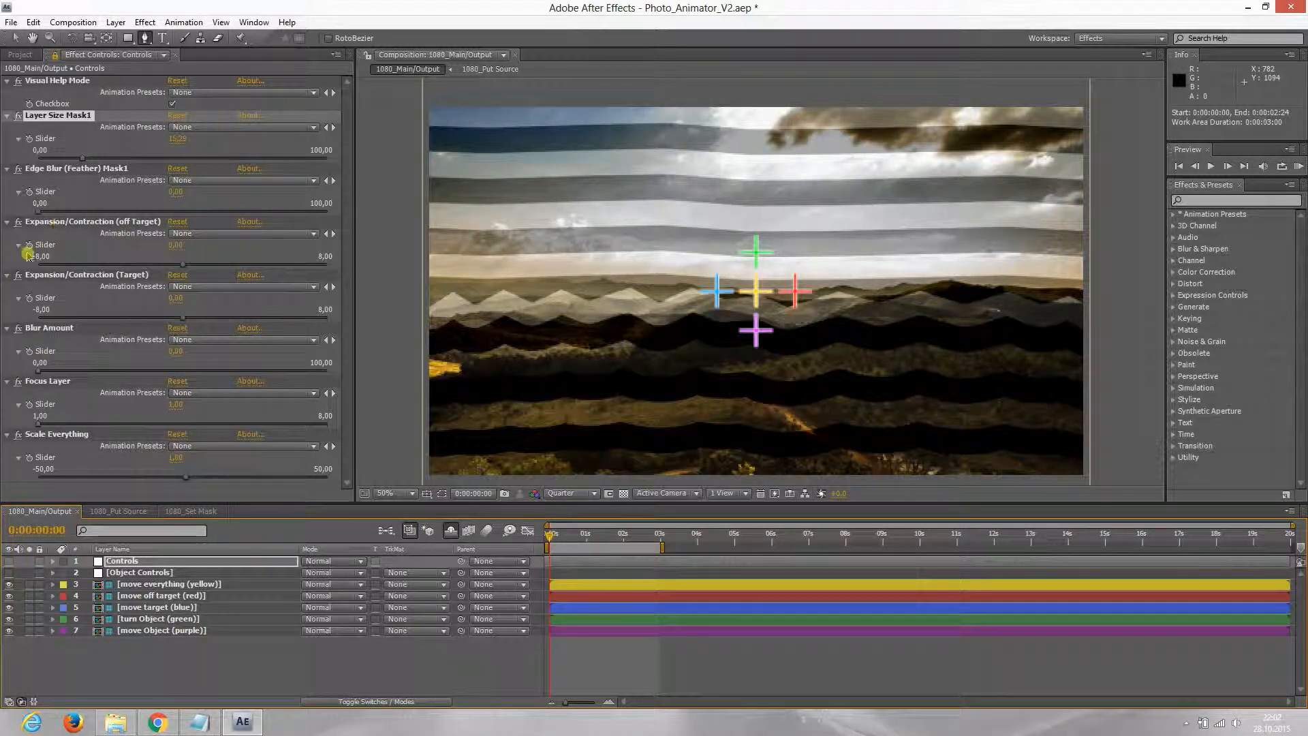
click(31, 248)
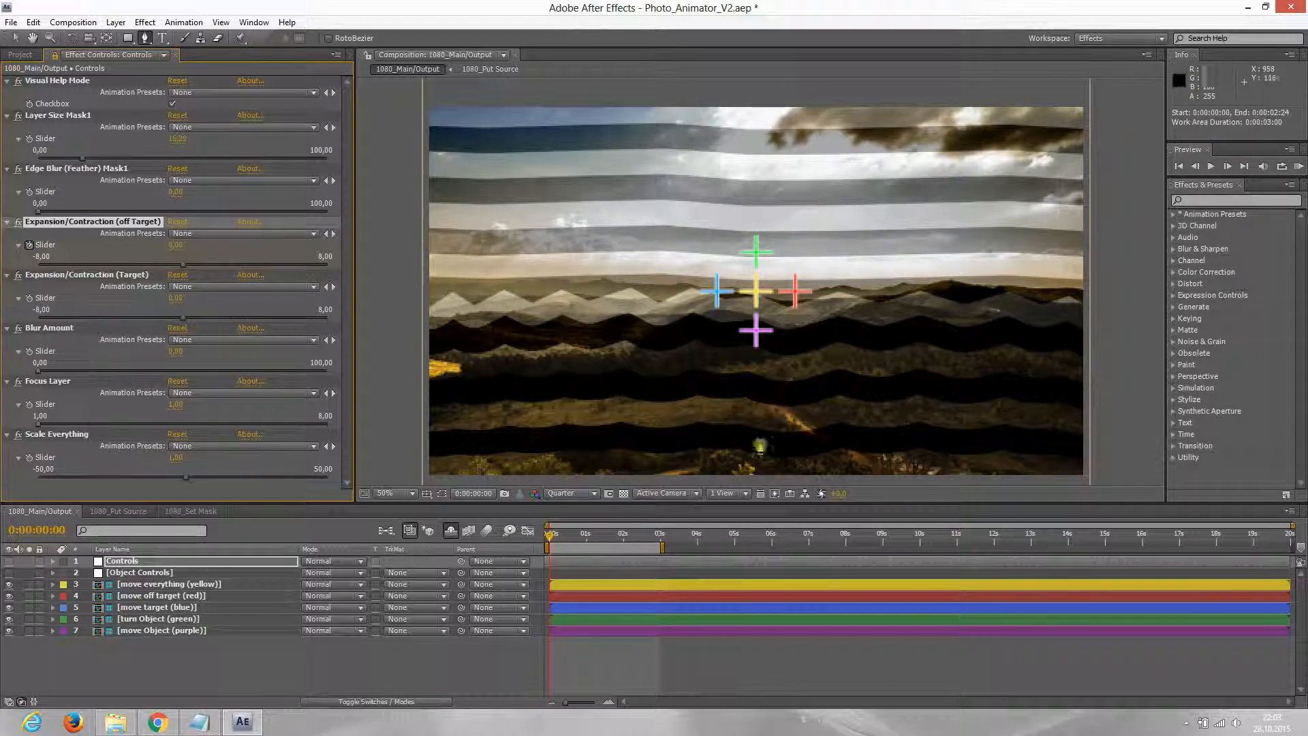
drag(557, 538, 665, 539)
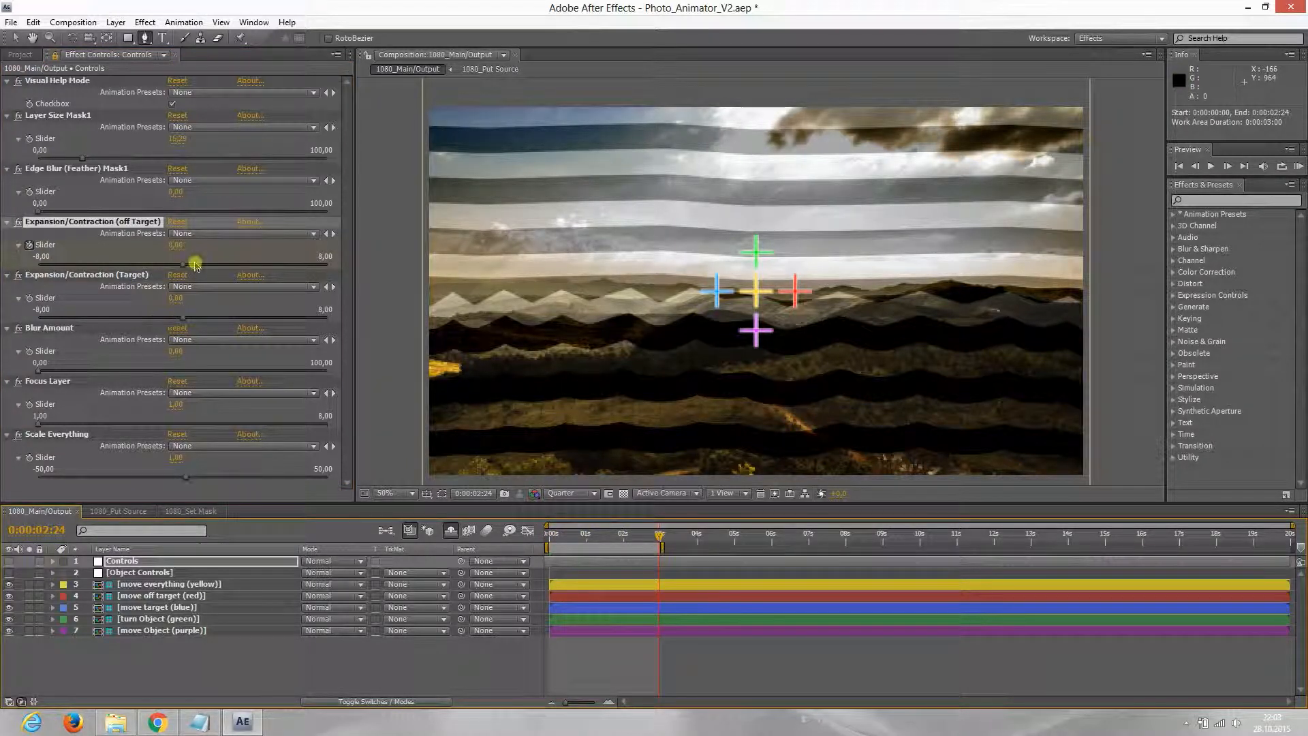
drag(191, 266, 282, 268)
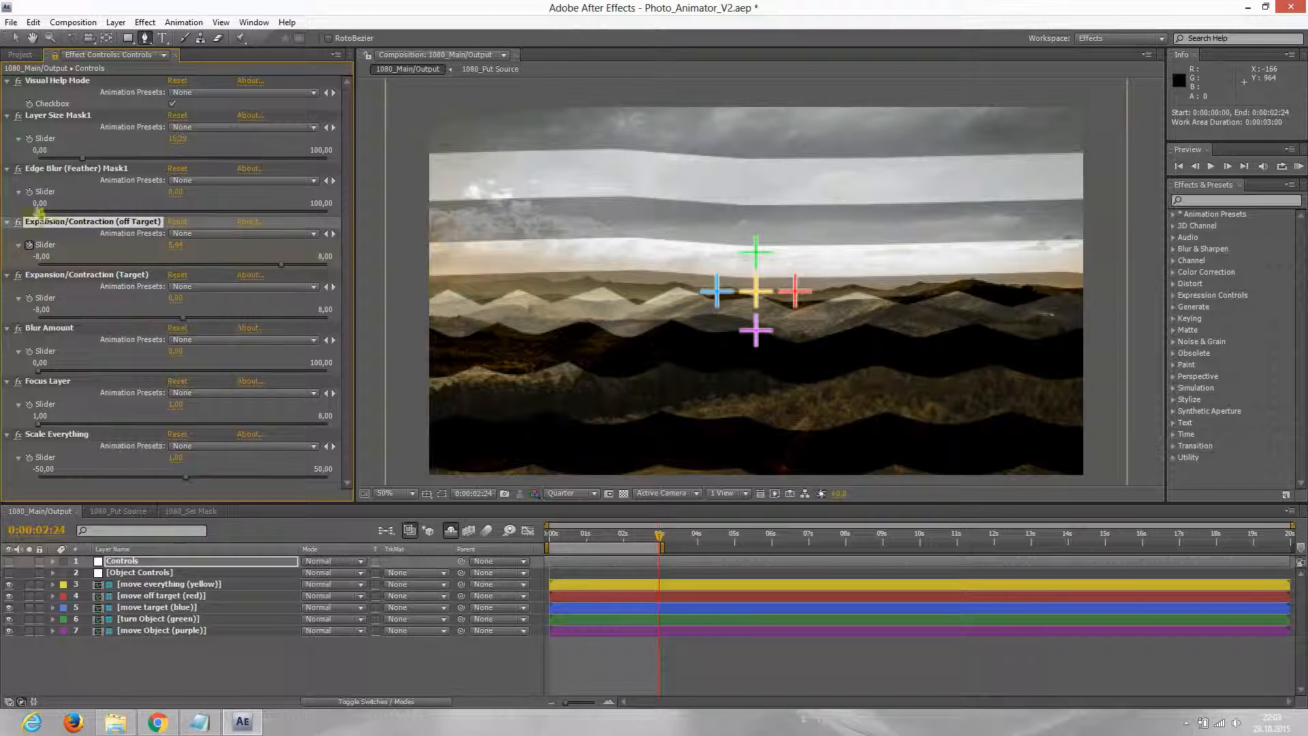
Set Edge Blur (Feather) Mask1 to about 33 and turn off Visual Help Mode
drag(39, 212, 134, 211)
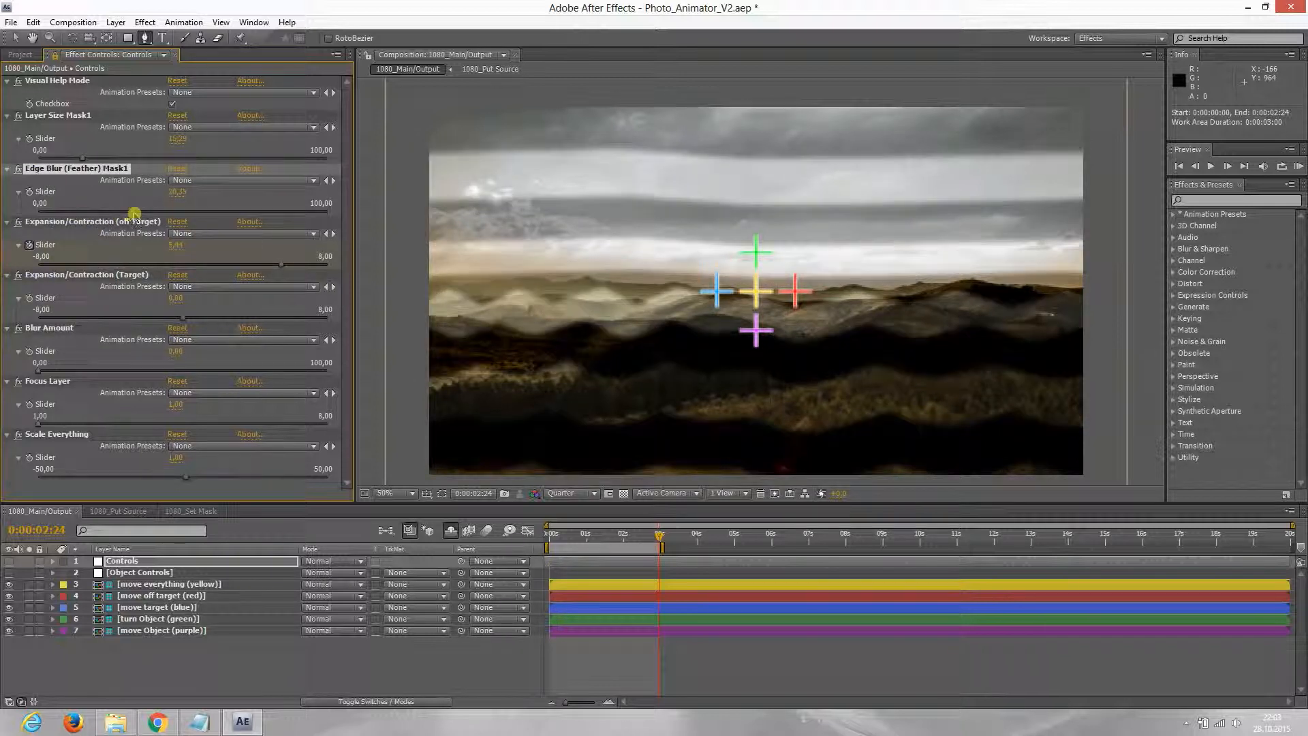
click(172, 104)
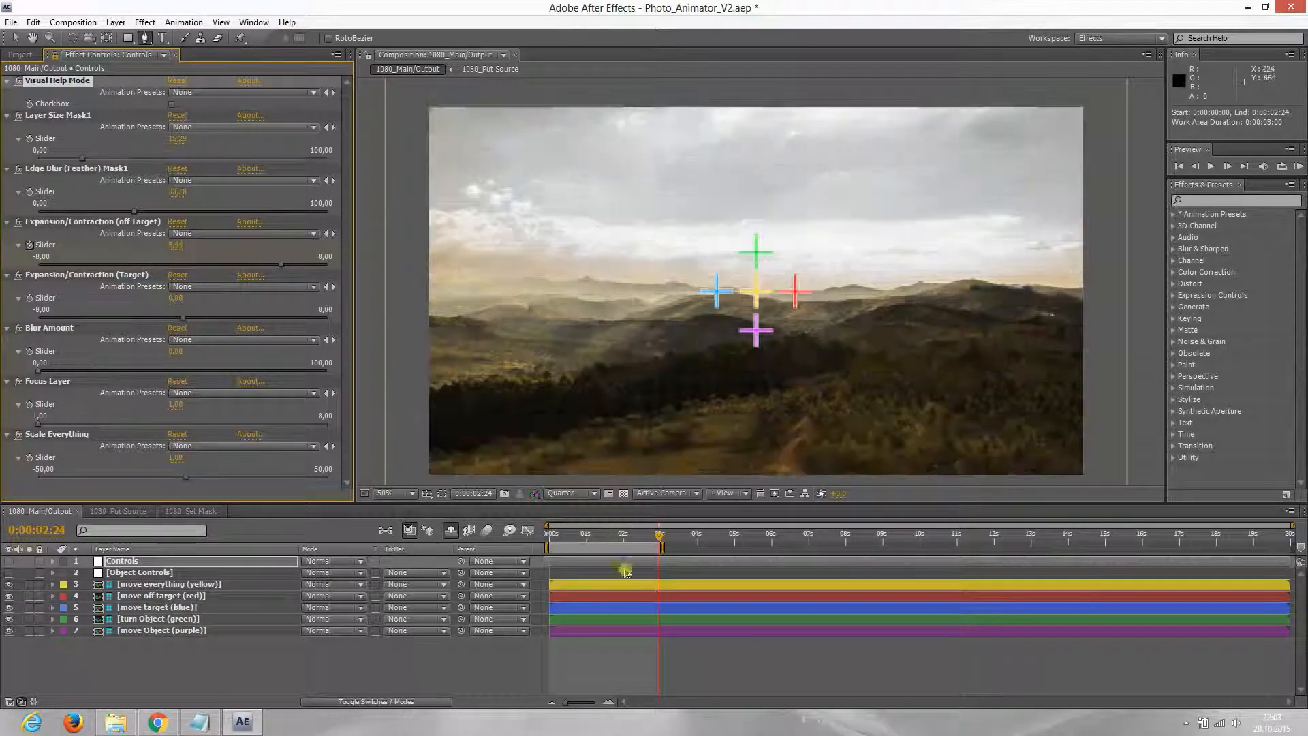
Preview the expansion animation from the beginning of the work area
click(536, 537)
key(KP_0)
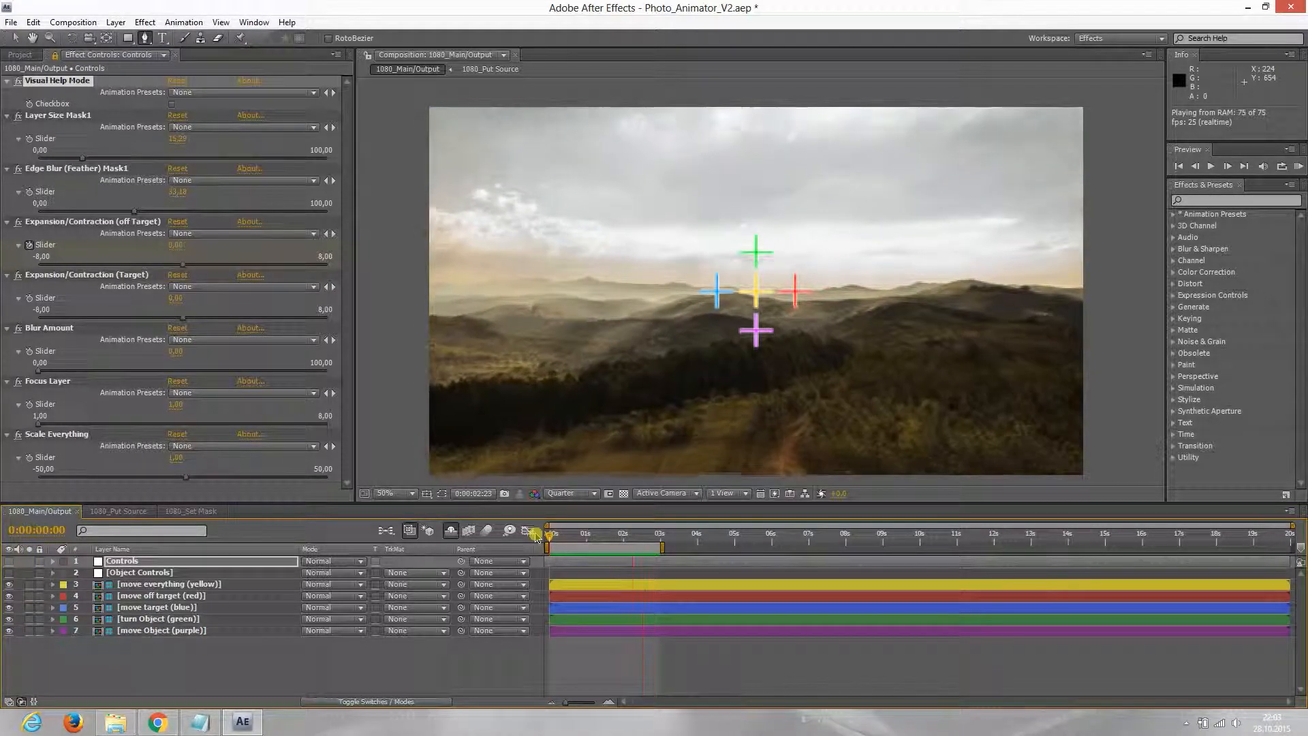
mouse_move(537, 536)
mouse_down()
mouse_move(603, 538)
mouse_move(536, 532)
mouse_up()
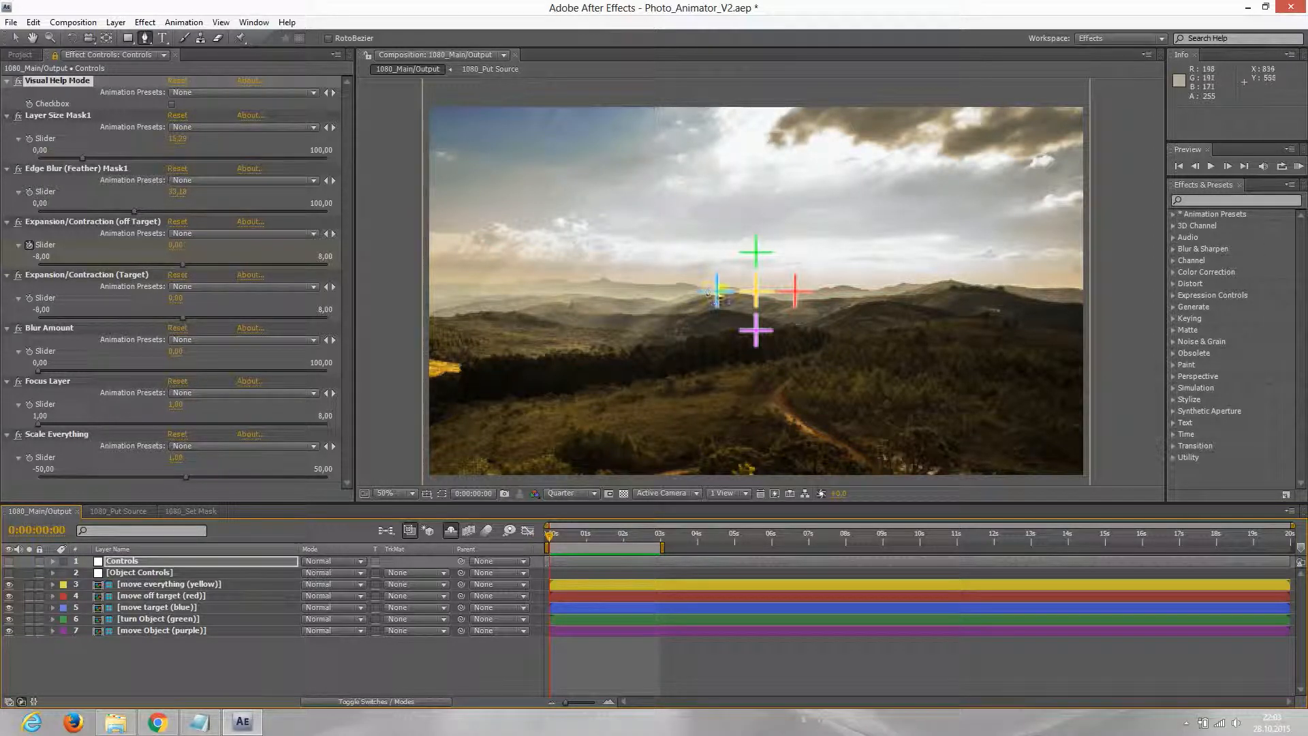
Activate the Selection tool and reveal the Position property of the move off target (red) and move target (blue) layers
click(15, 38)
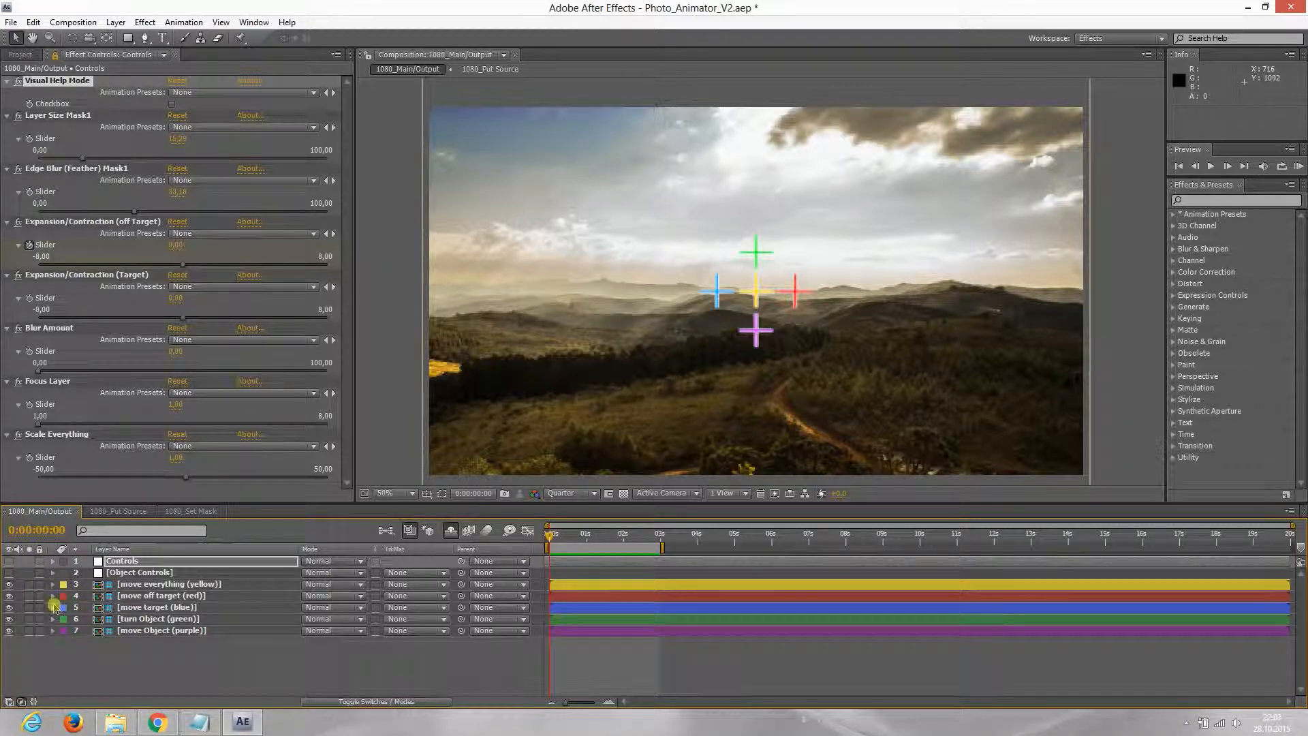
click(127, 597)
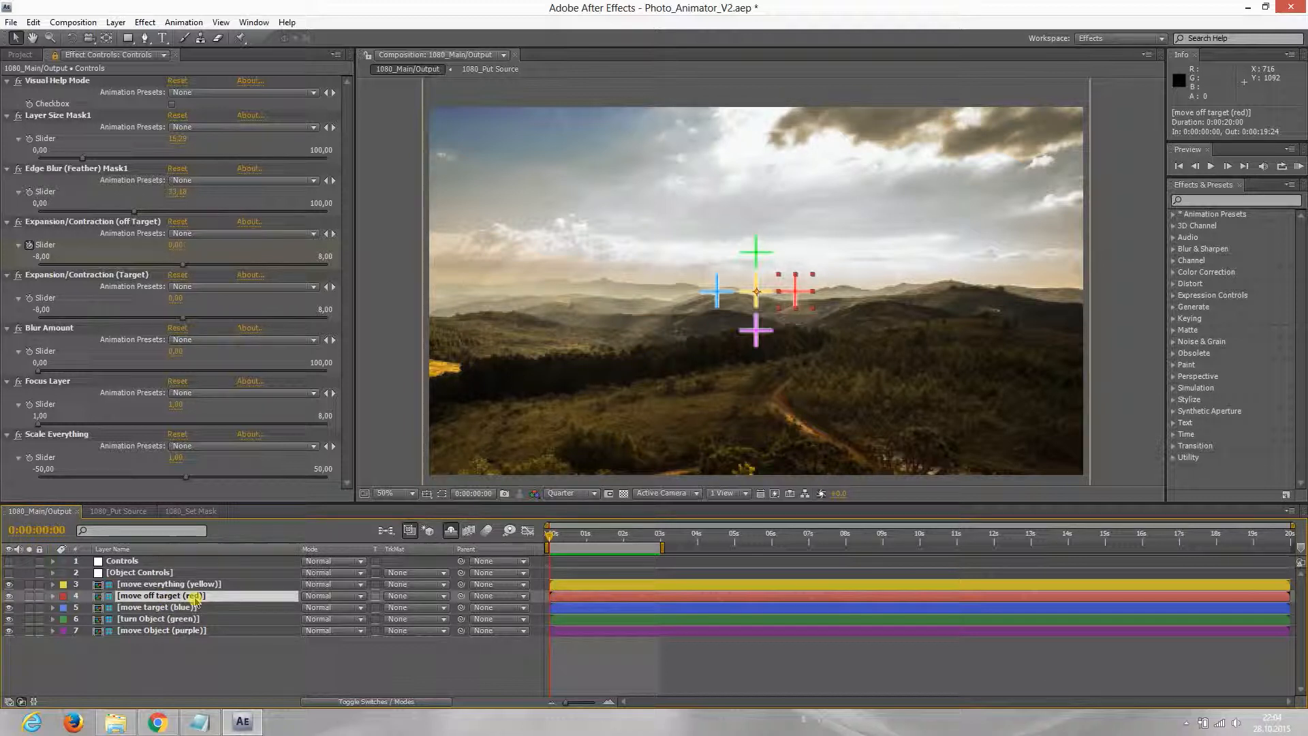
key(p)
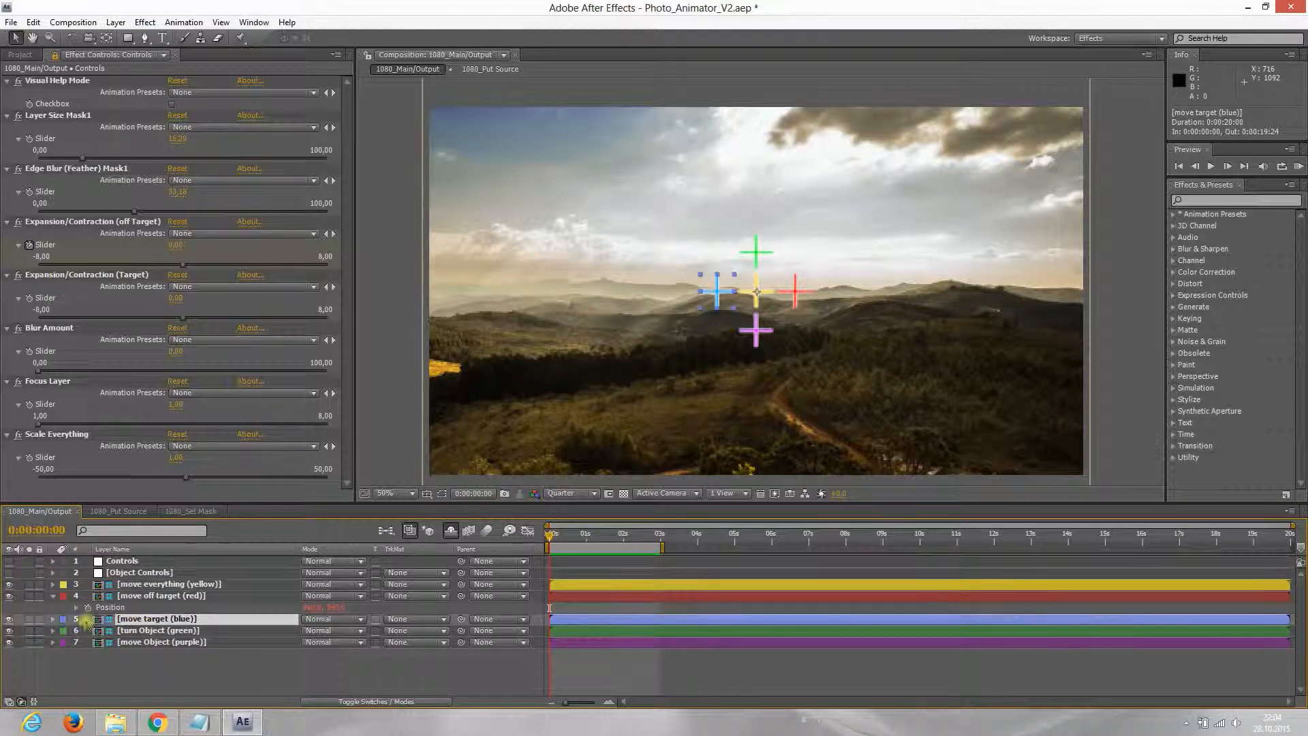
key(p)
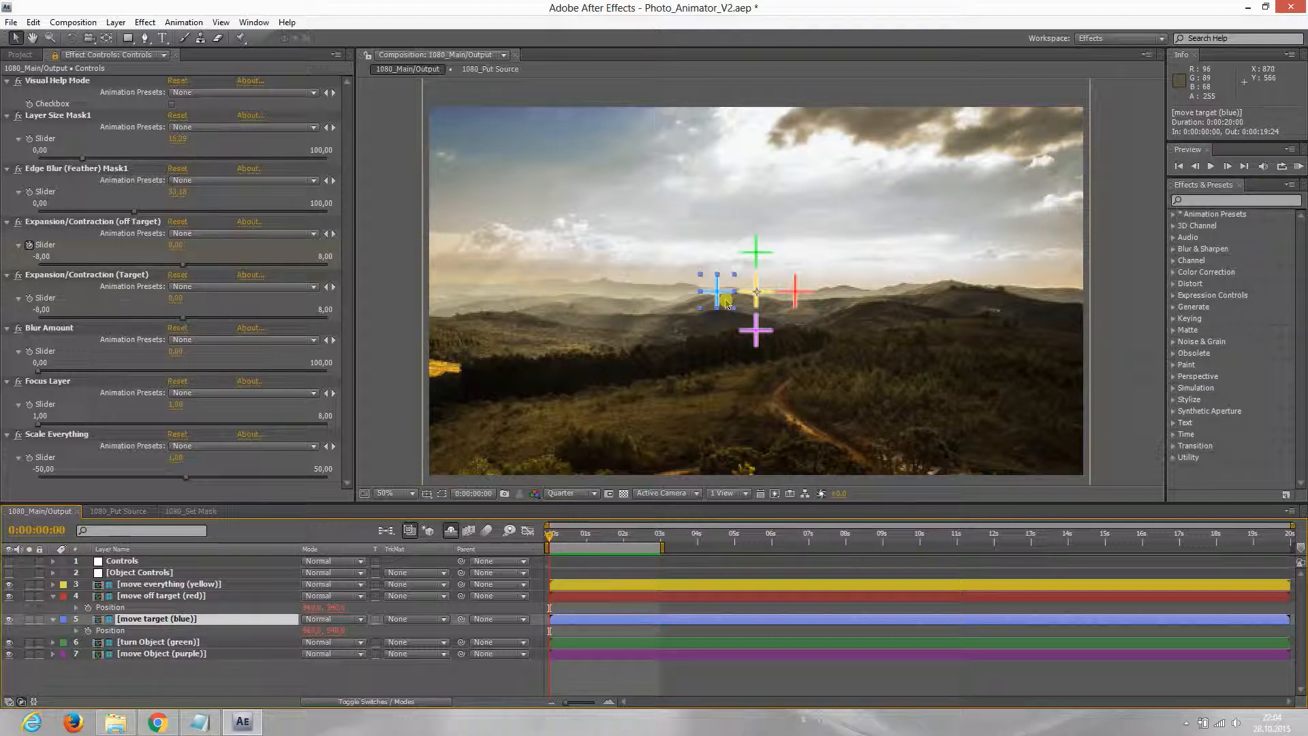
drag(725, 300, 702, 305)
click(706, 310)
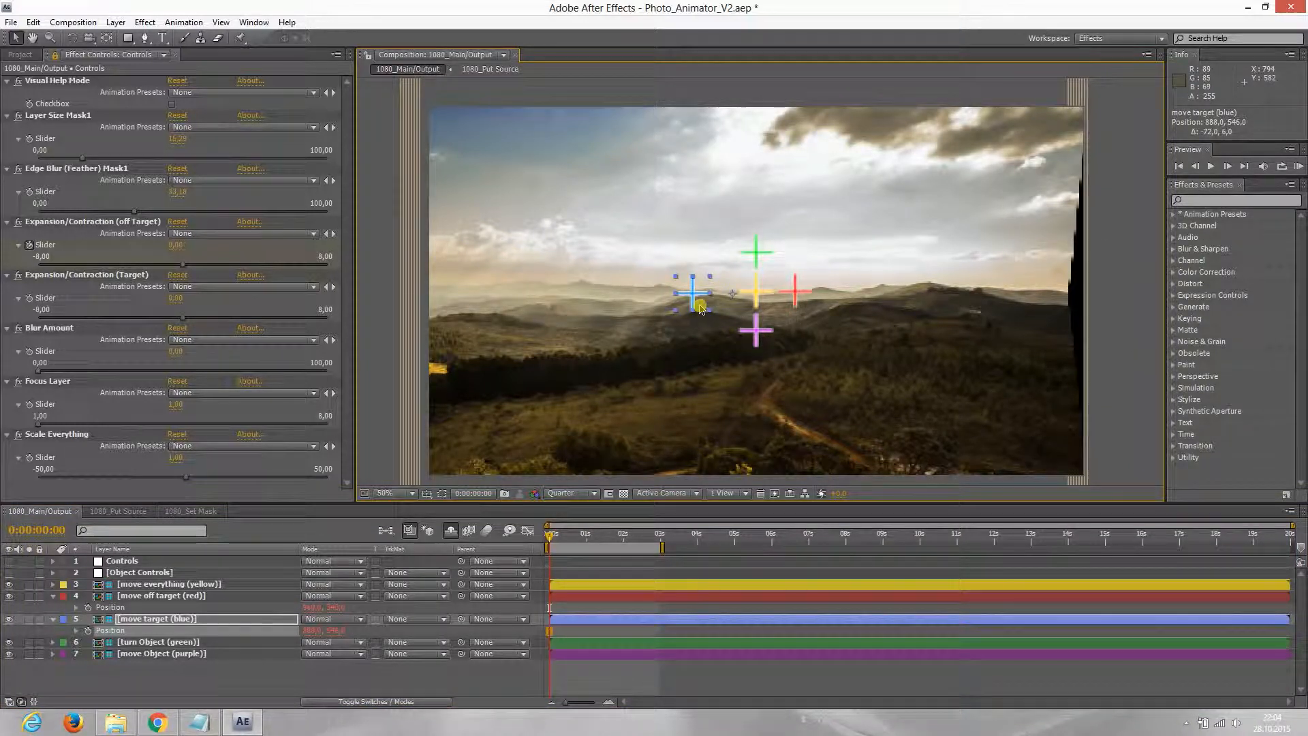
key(ctrl+z)
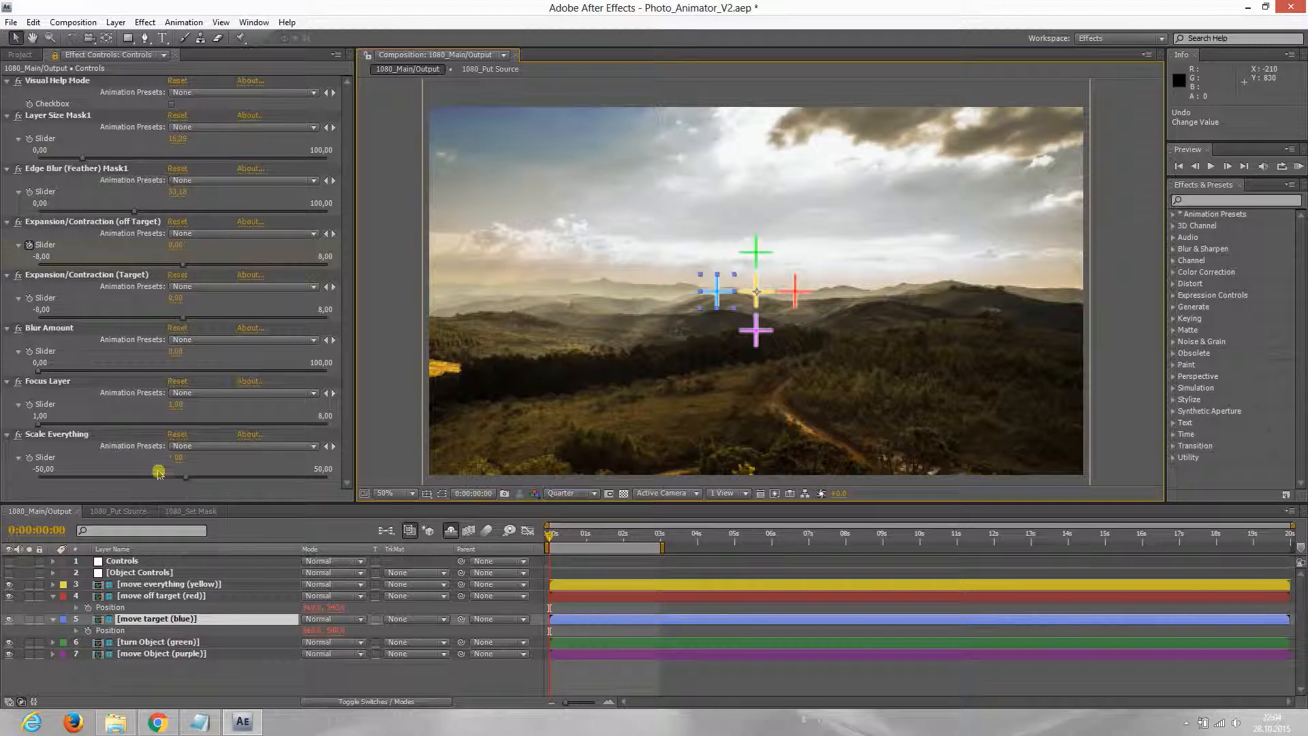
Set Scale Everything to about 2.2 and keyframe the start Positions at 0:00:00:00, blue control at 912, 538 and red control at 1012, 538
drag(187, 481, 189, 480)
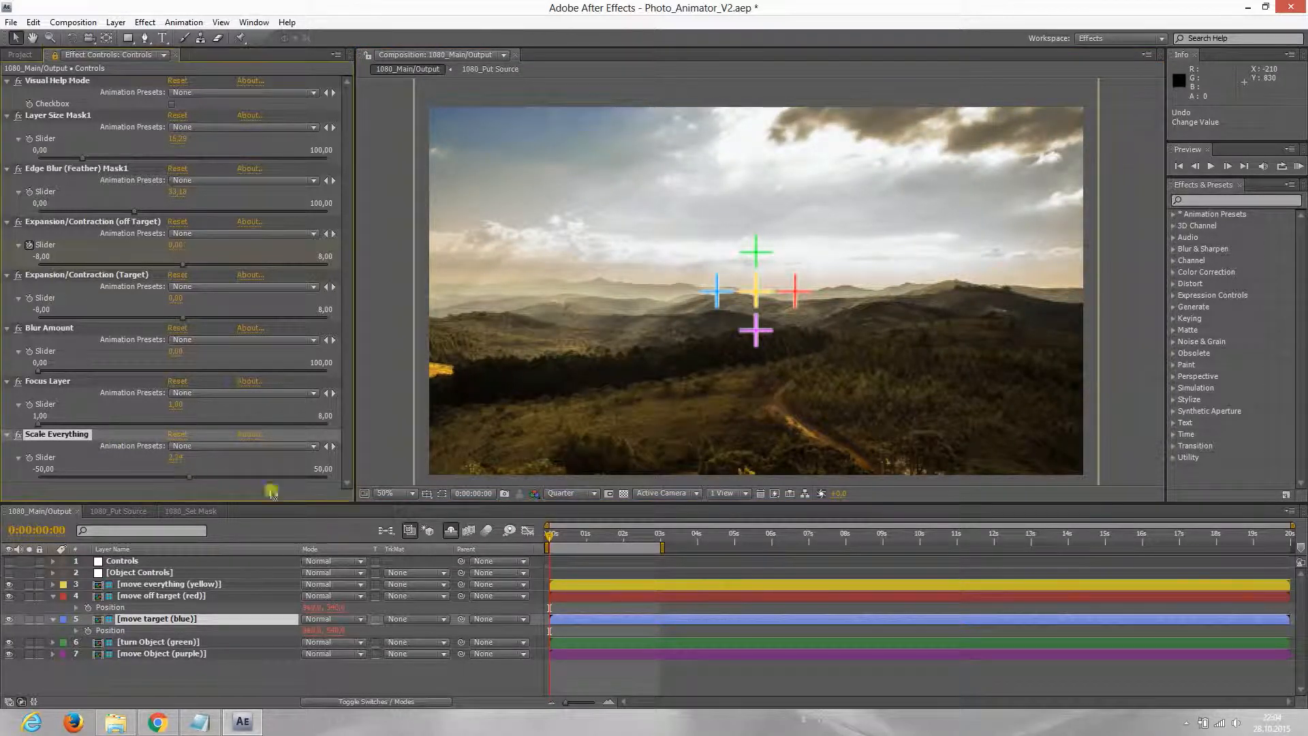
drag(713, 299, 706, 297)
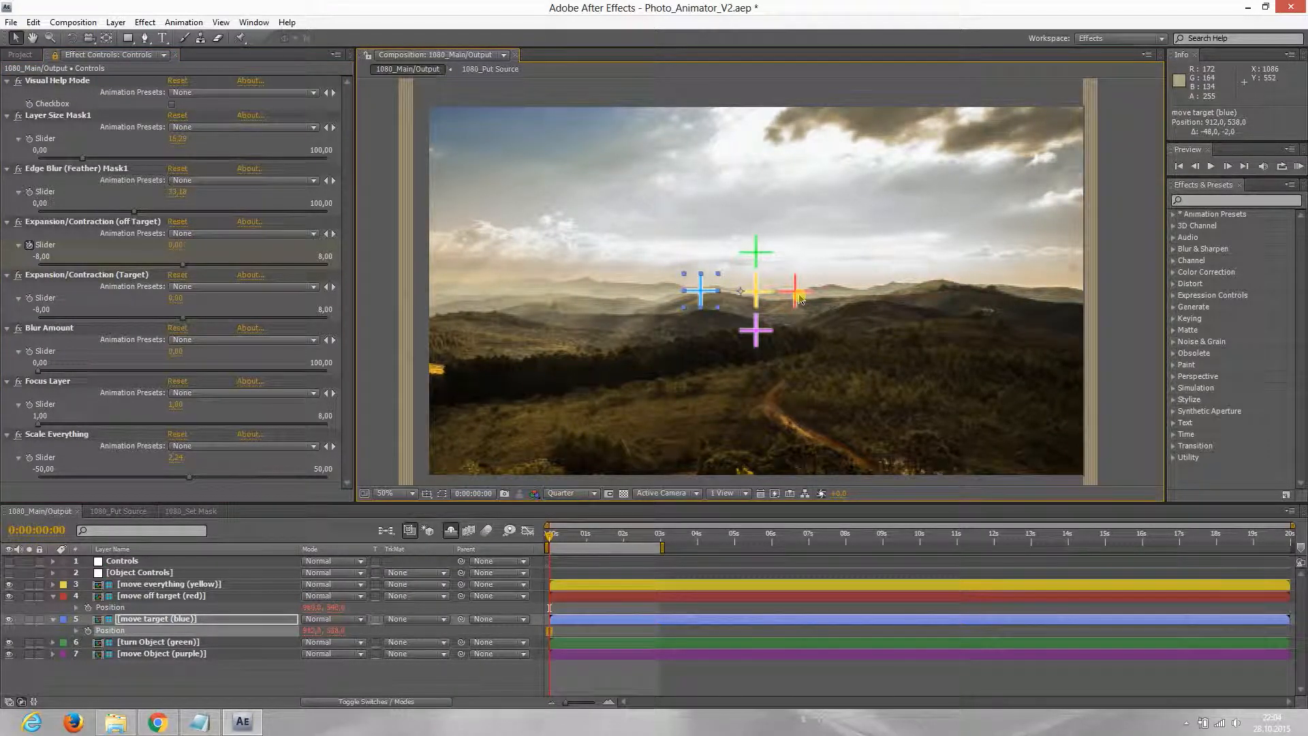
drag(801, 300, 819, 296)
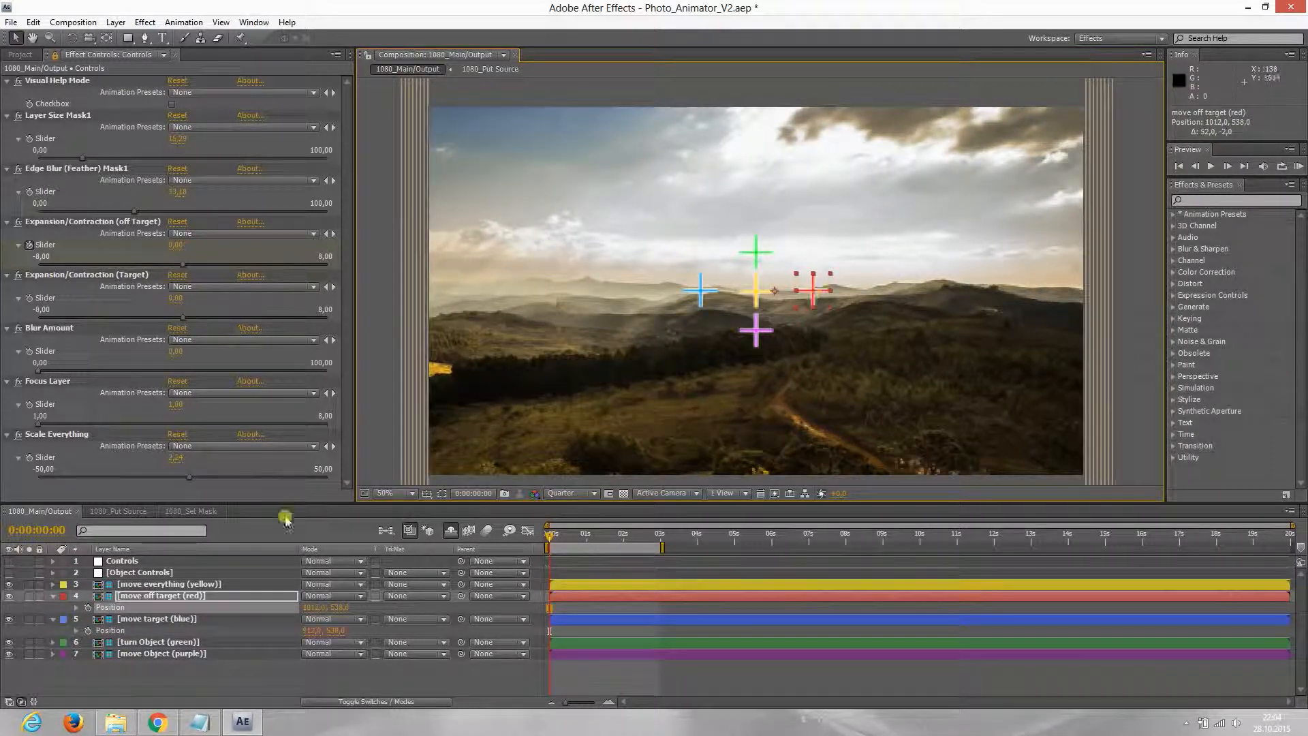
click(88, 607)
click(88, 630)
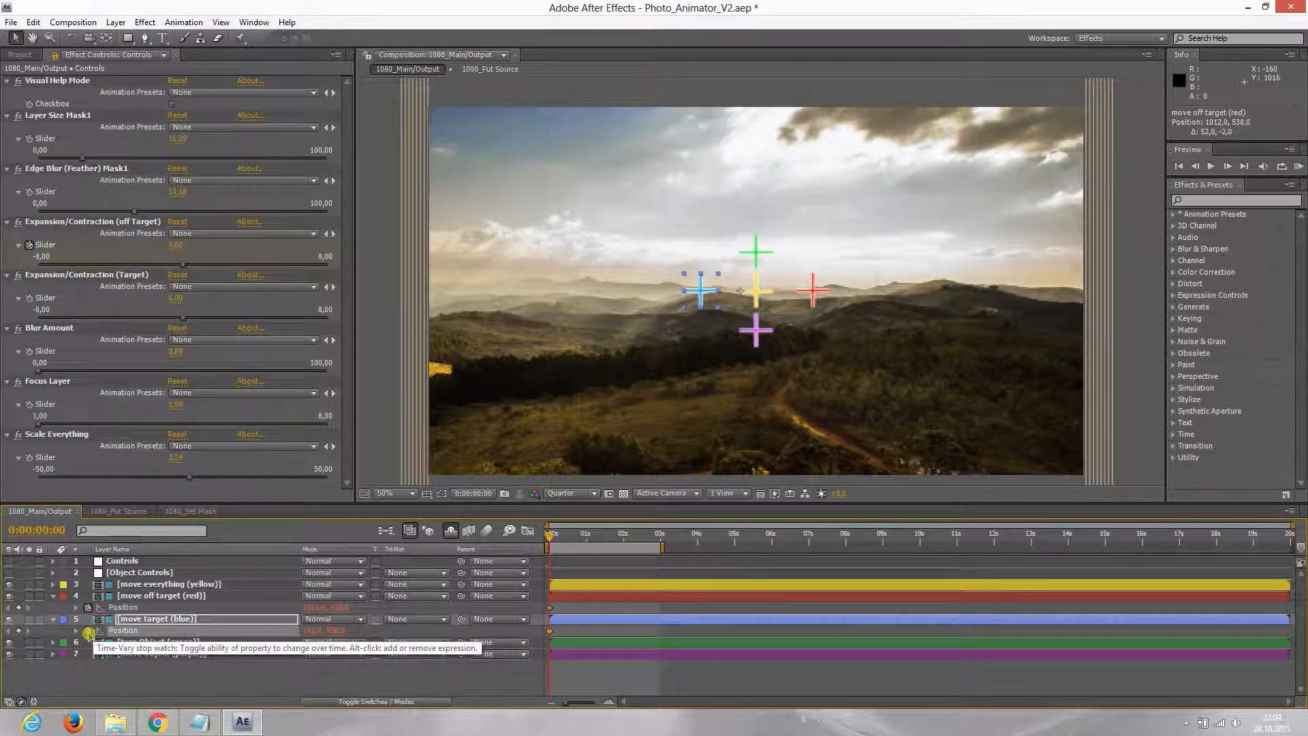
At 0:00:02:24, move the blue control rightward and the red control leftward to 850, 540, and preview the animation
drag(578, 538, 661, 533)
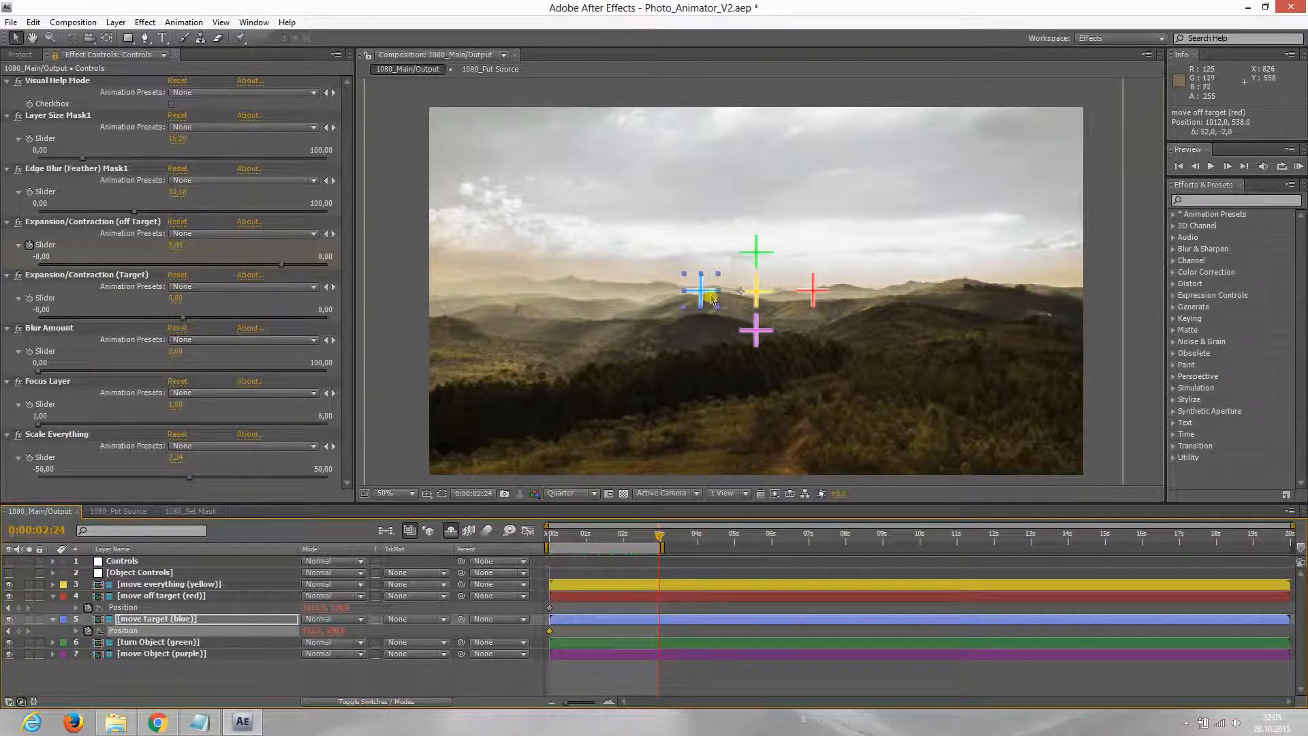
drag(711, 298, 760, 297)
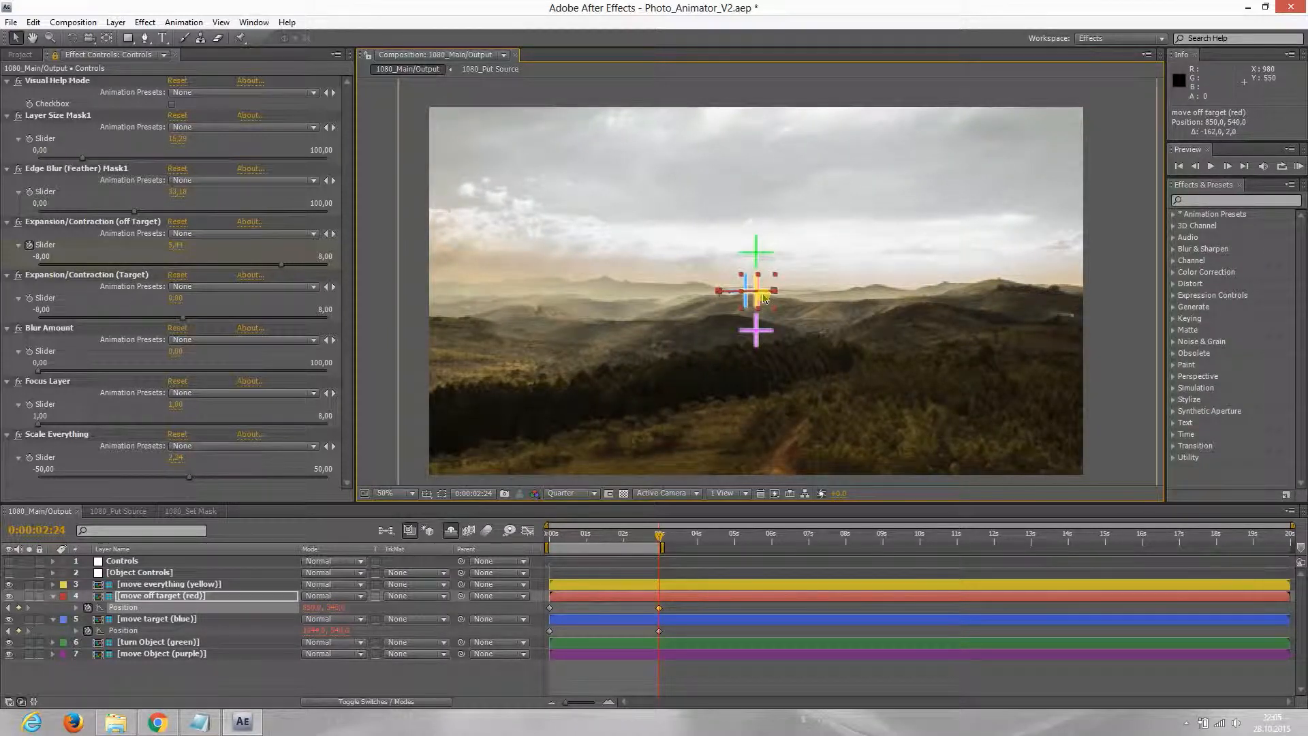
key(KP_0)
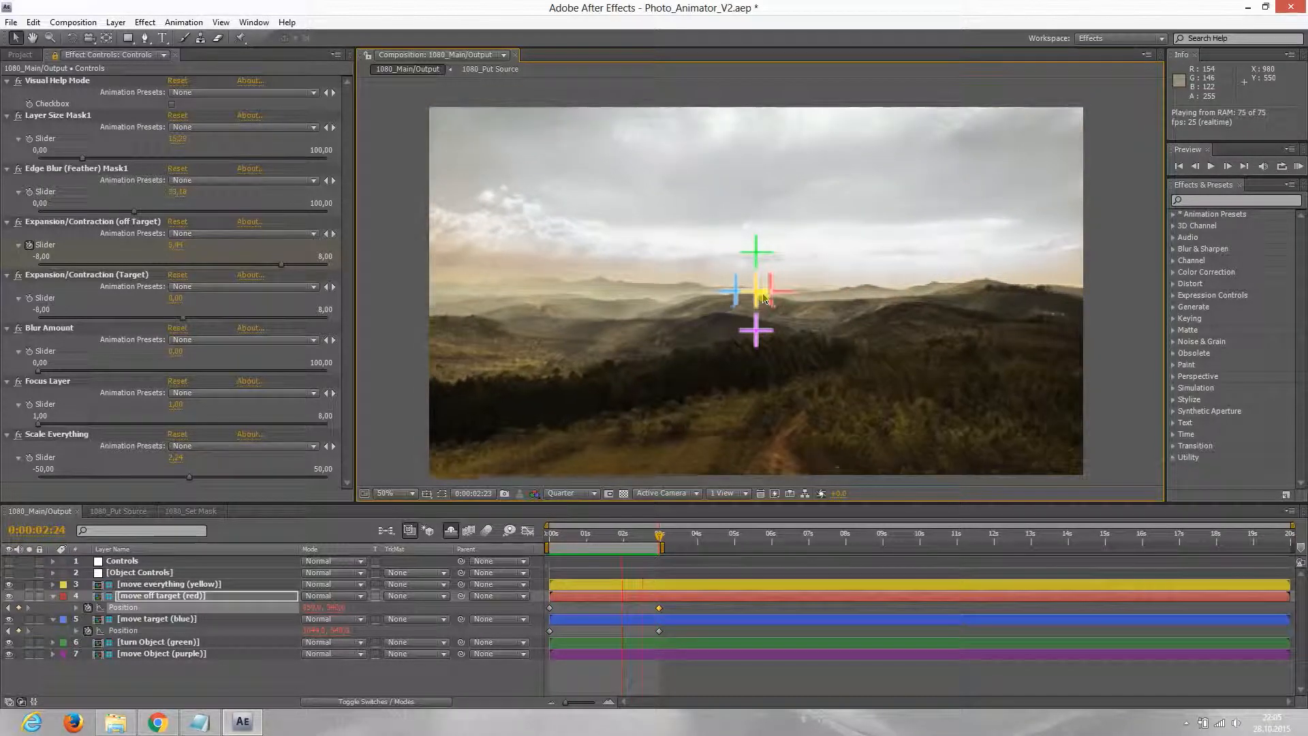
key(space)
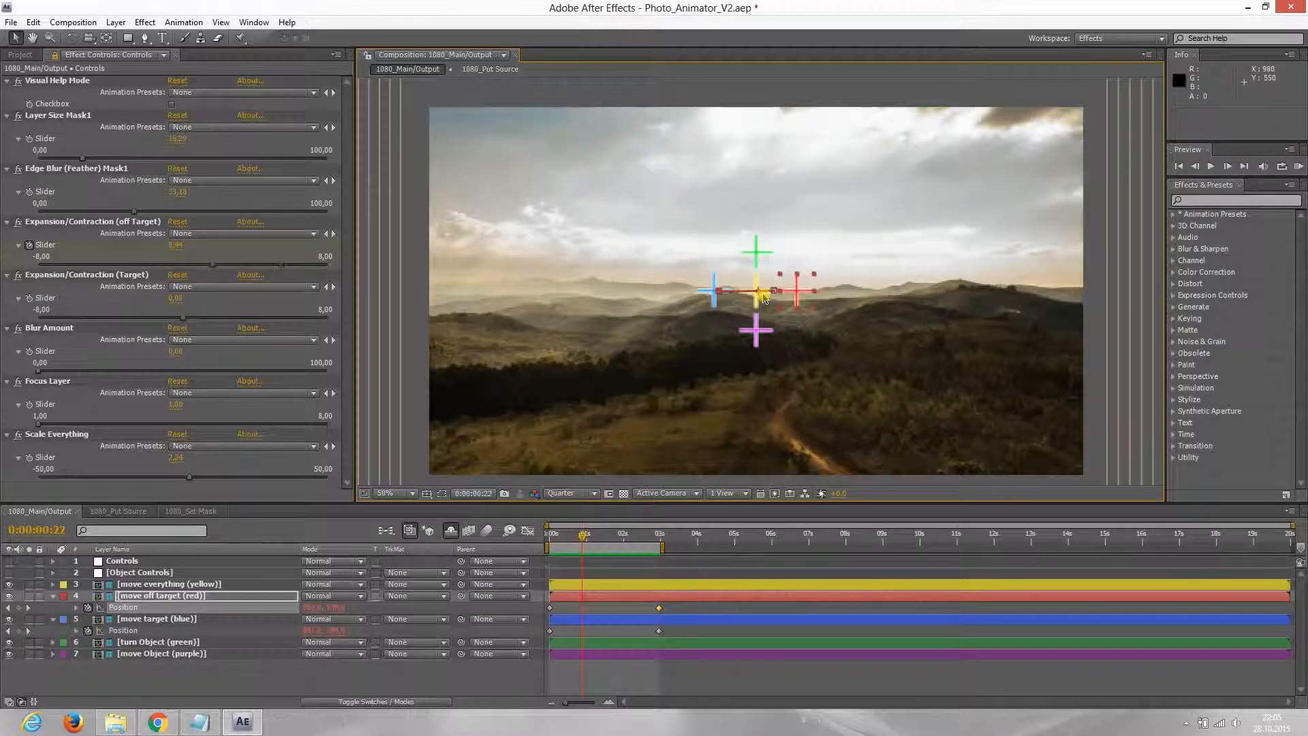
From 0:00:00:00, add the 1080_Main/Output composition to the render queue and set its output module format to QuickTime Movie
drag(583, 535, 550, 535)
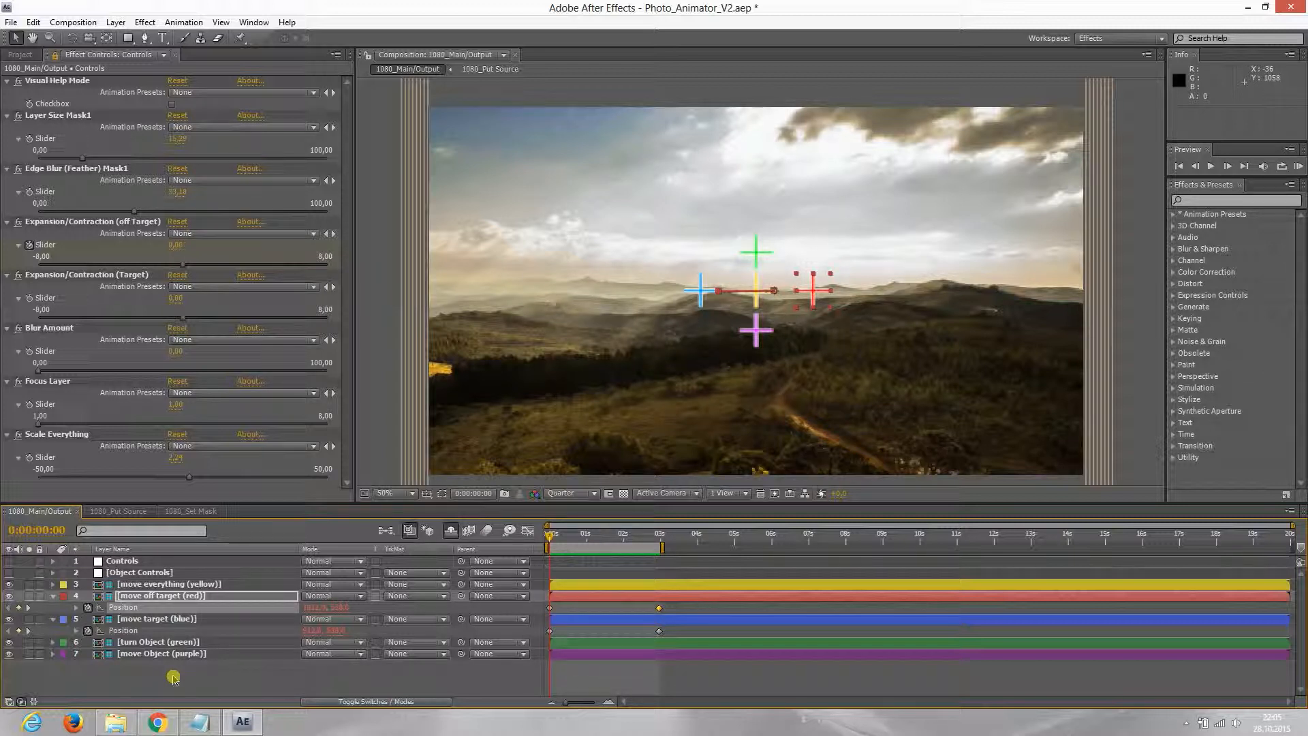
key(ctrl+m)
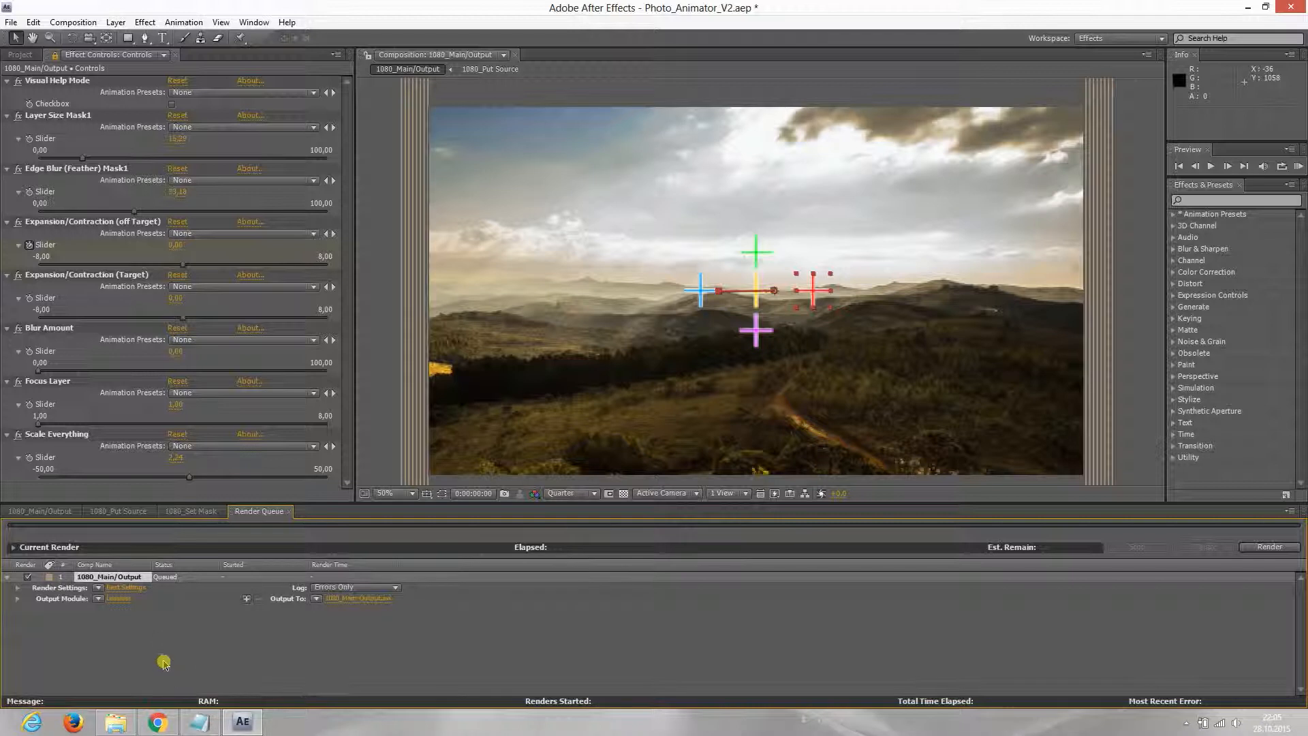
click(121, 600)
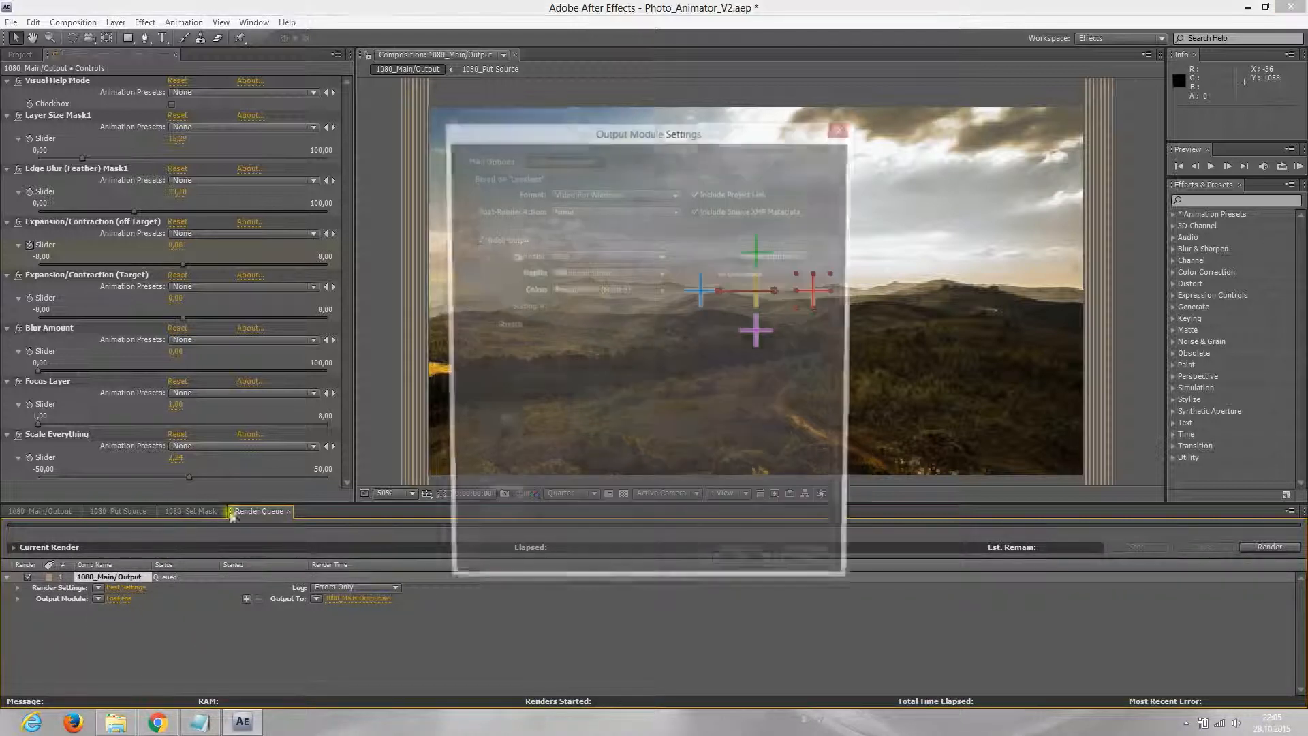
click(605, 195)
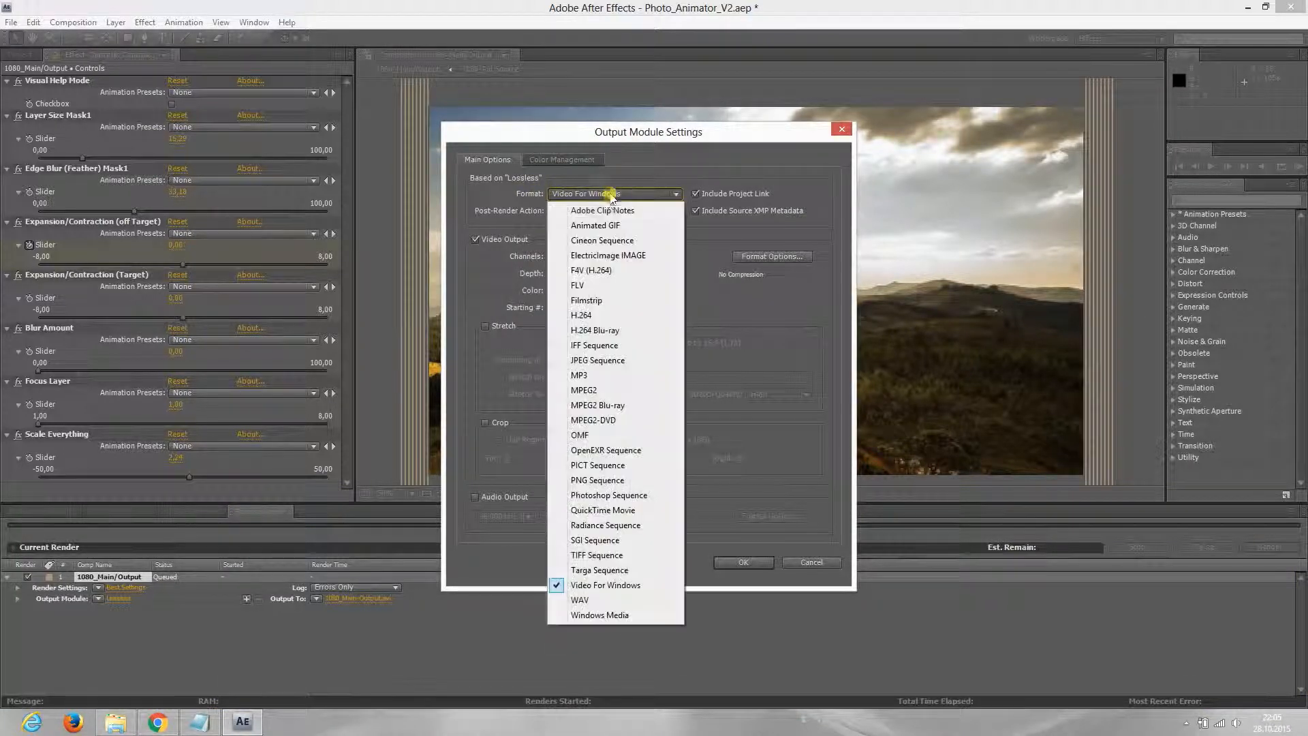
click(599, 510)
Set the QuickTime compression type to Foto - JPEG in the format options, accept the output module settings and start the render
click(770, 257)
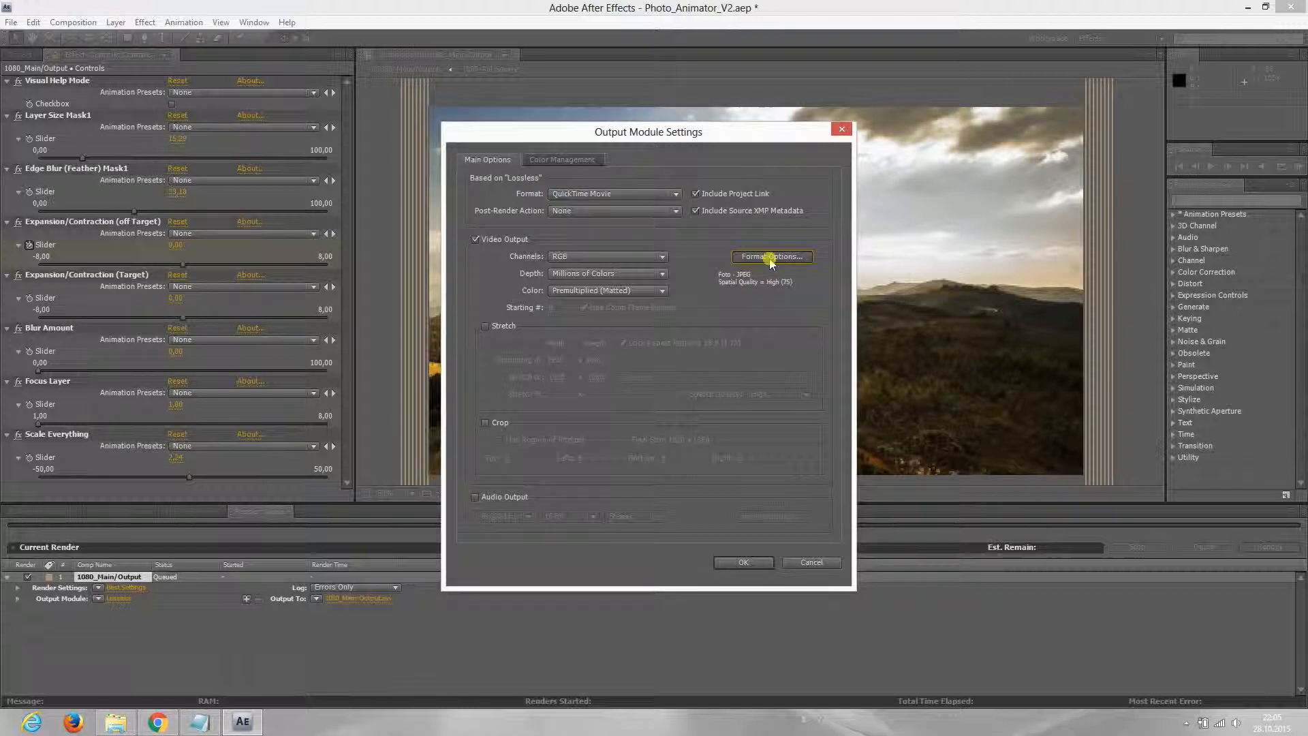
click(627, 151)
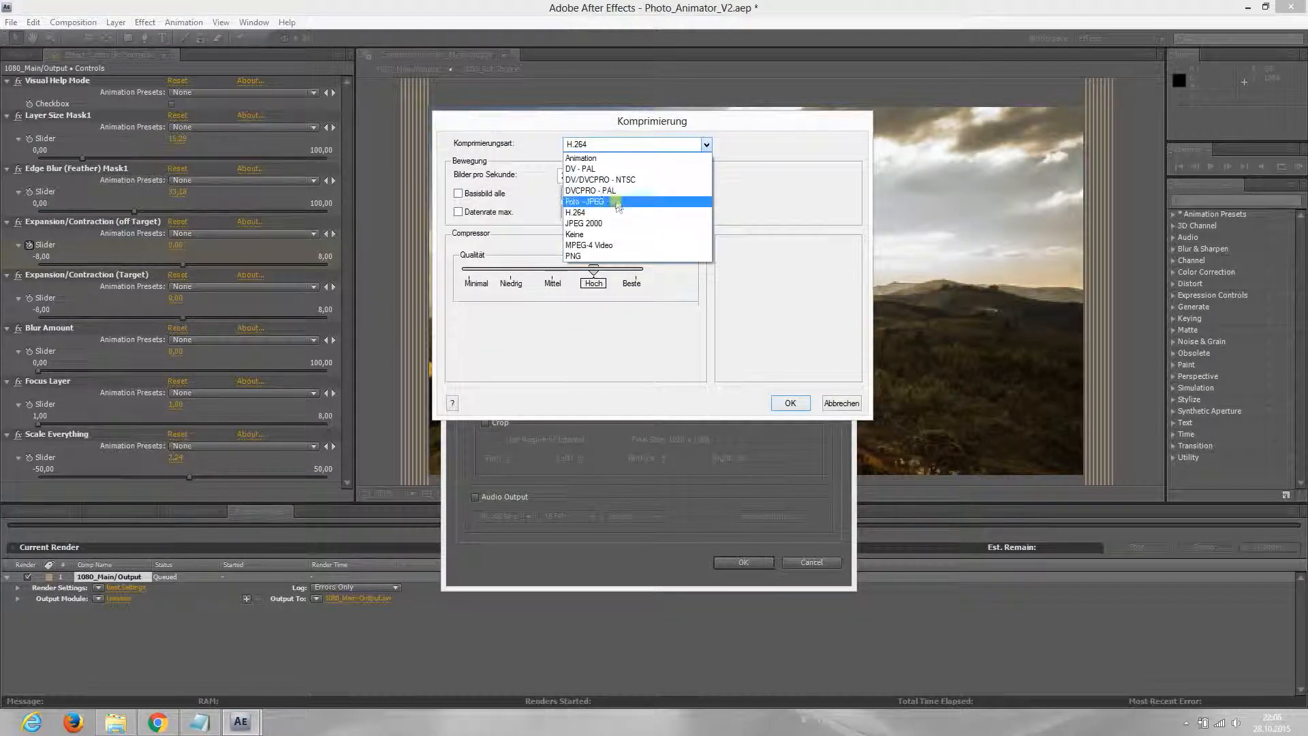
click(610, 203)
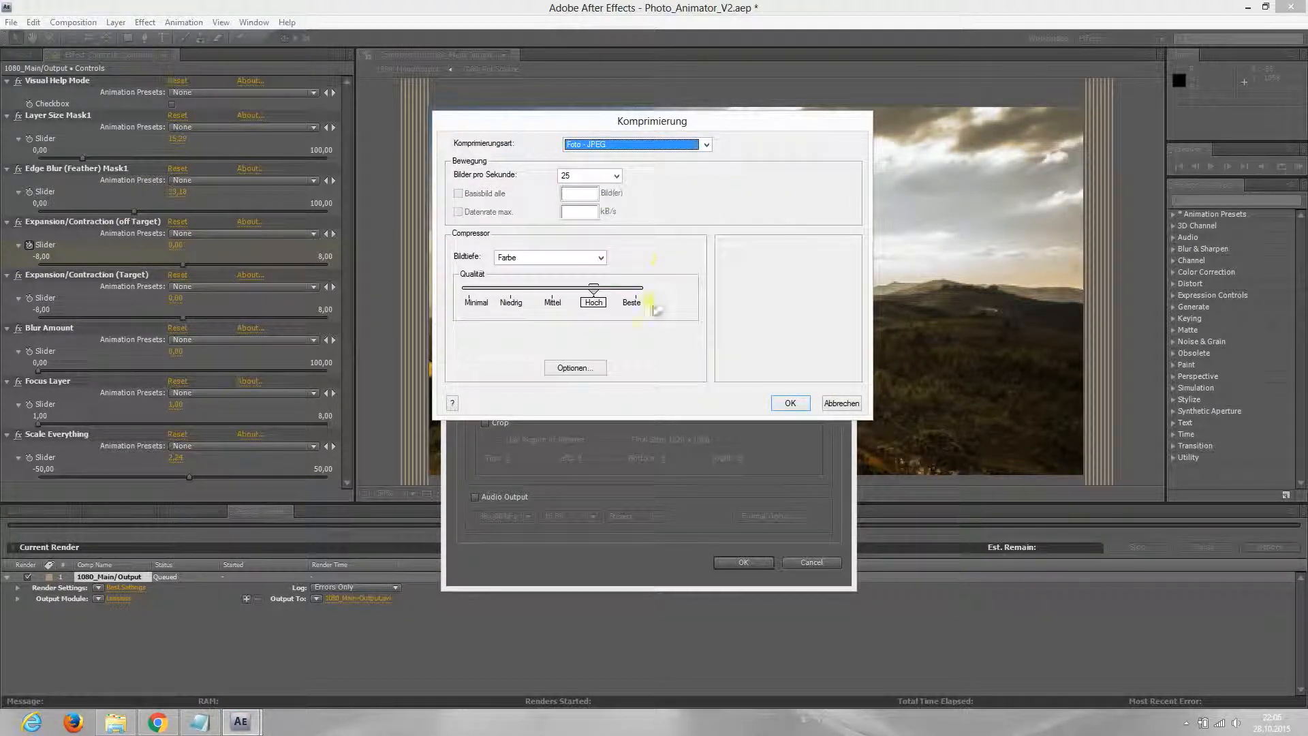
click(801, 406)
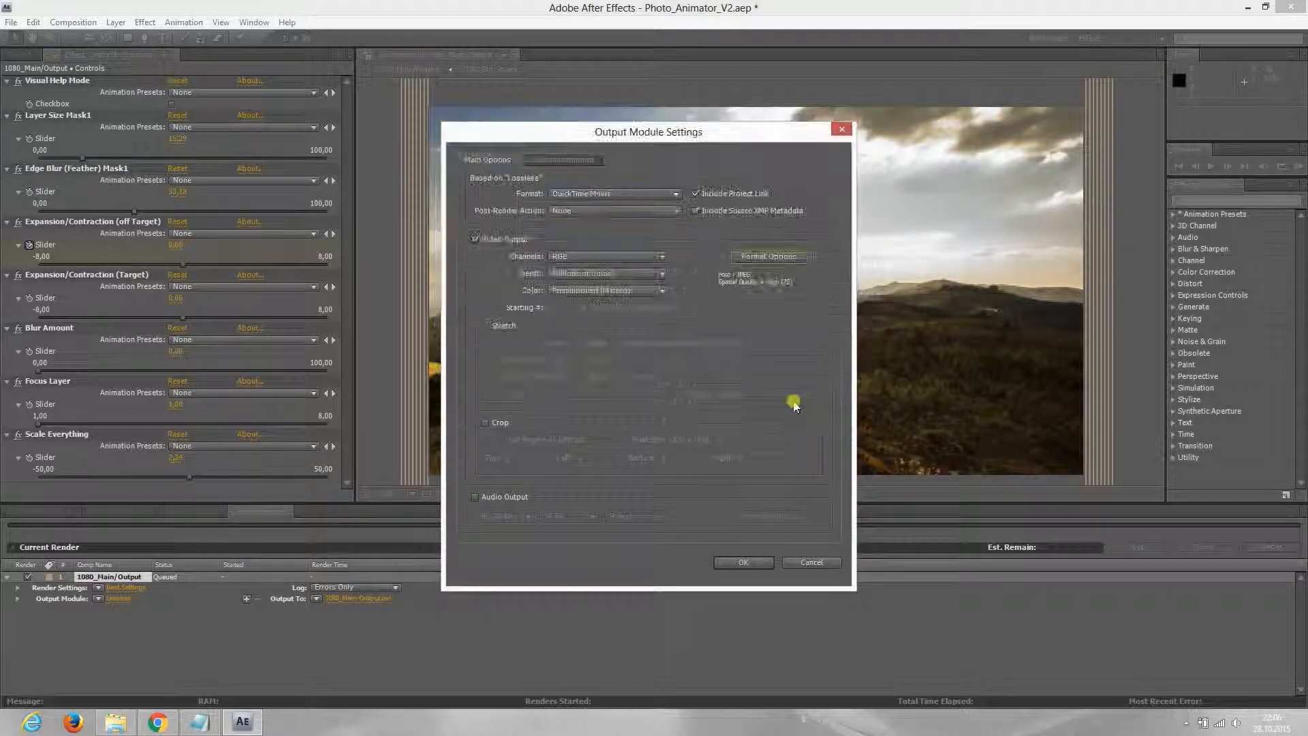
click(745, 563)
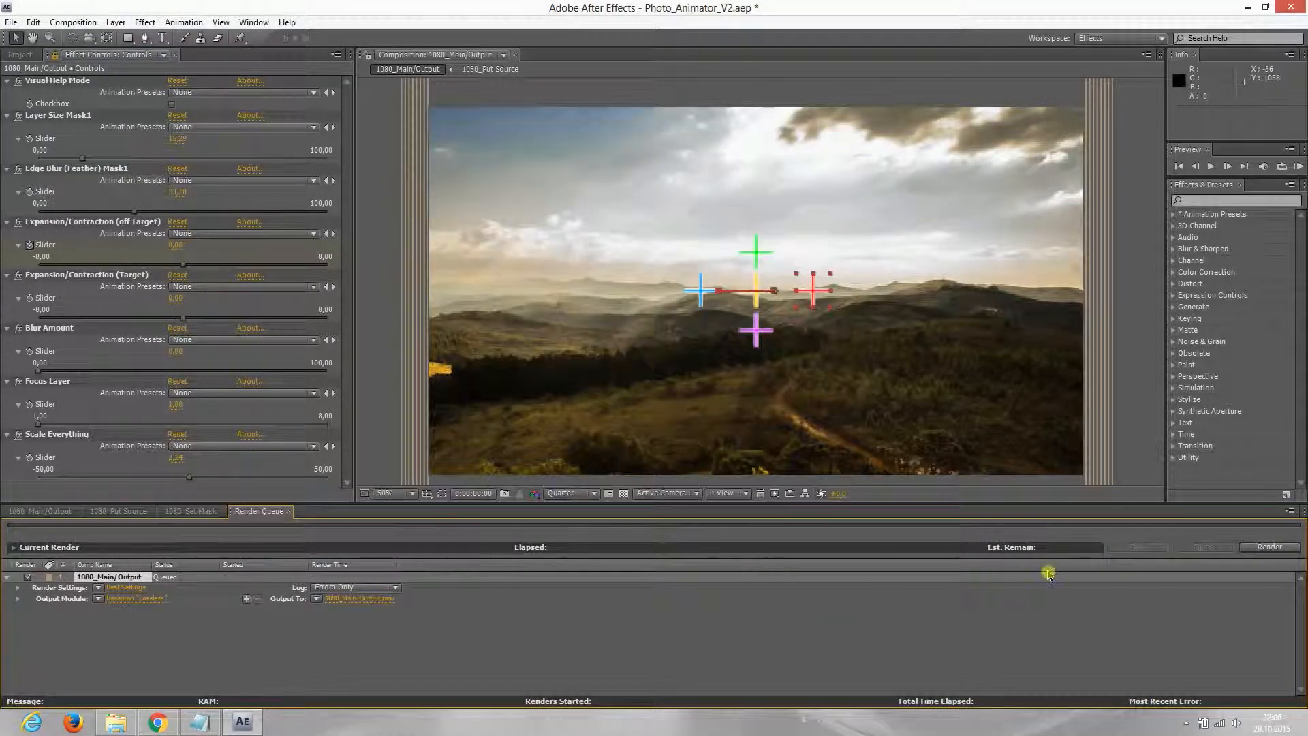
click(1251, 549)
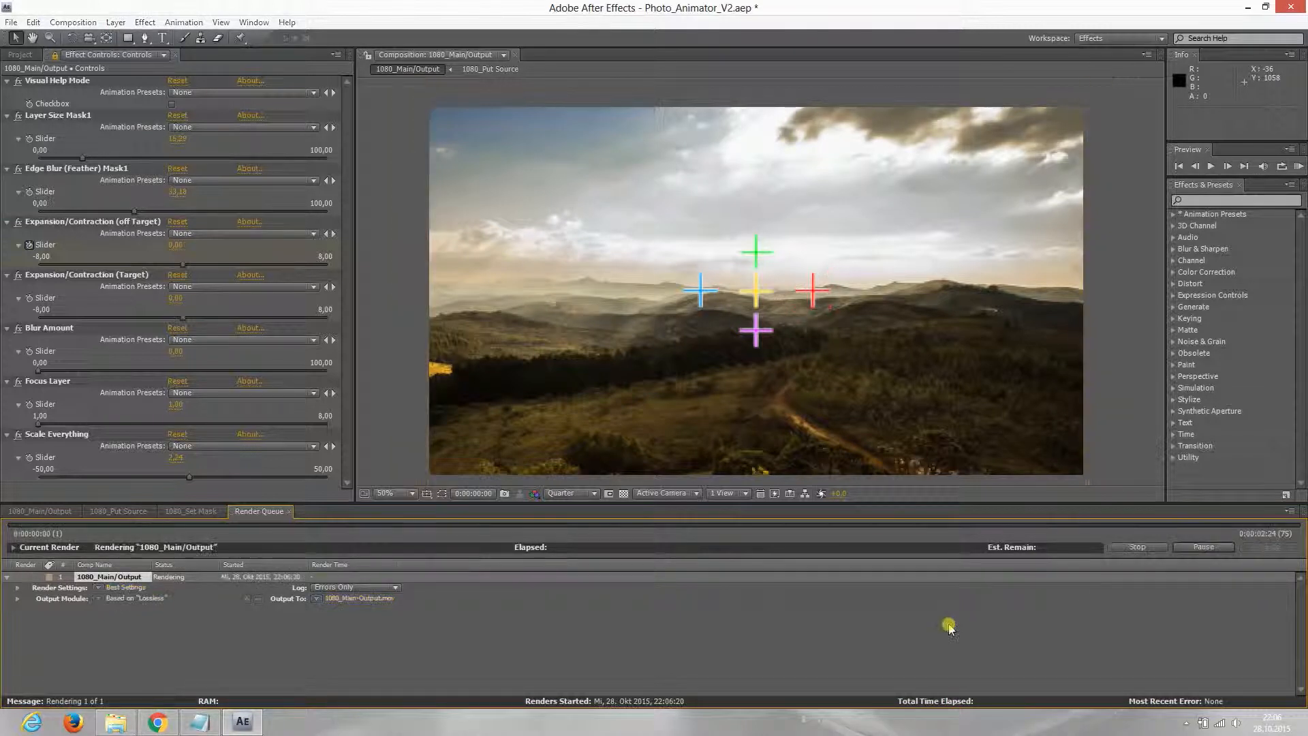